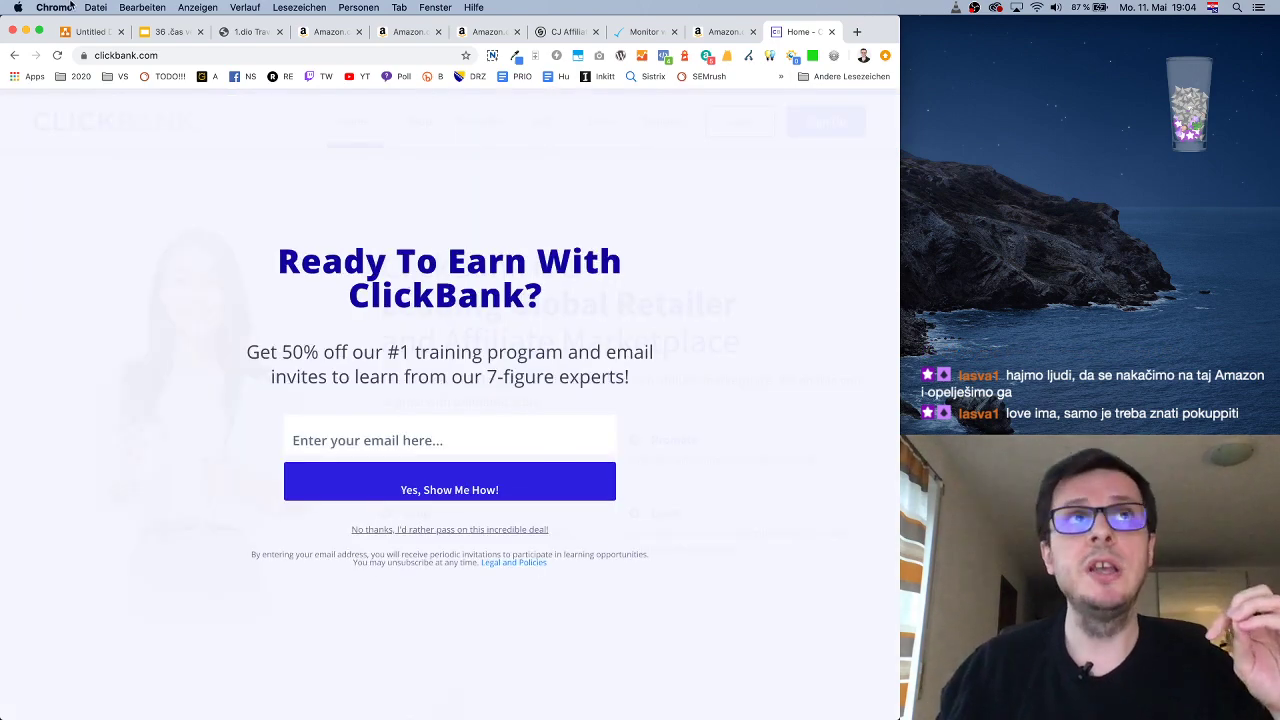
View the Amazon Associates home page and its operating agreement changes, and return to the first open page
{"action": "left_click", "coordinate": [336, 36]}
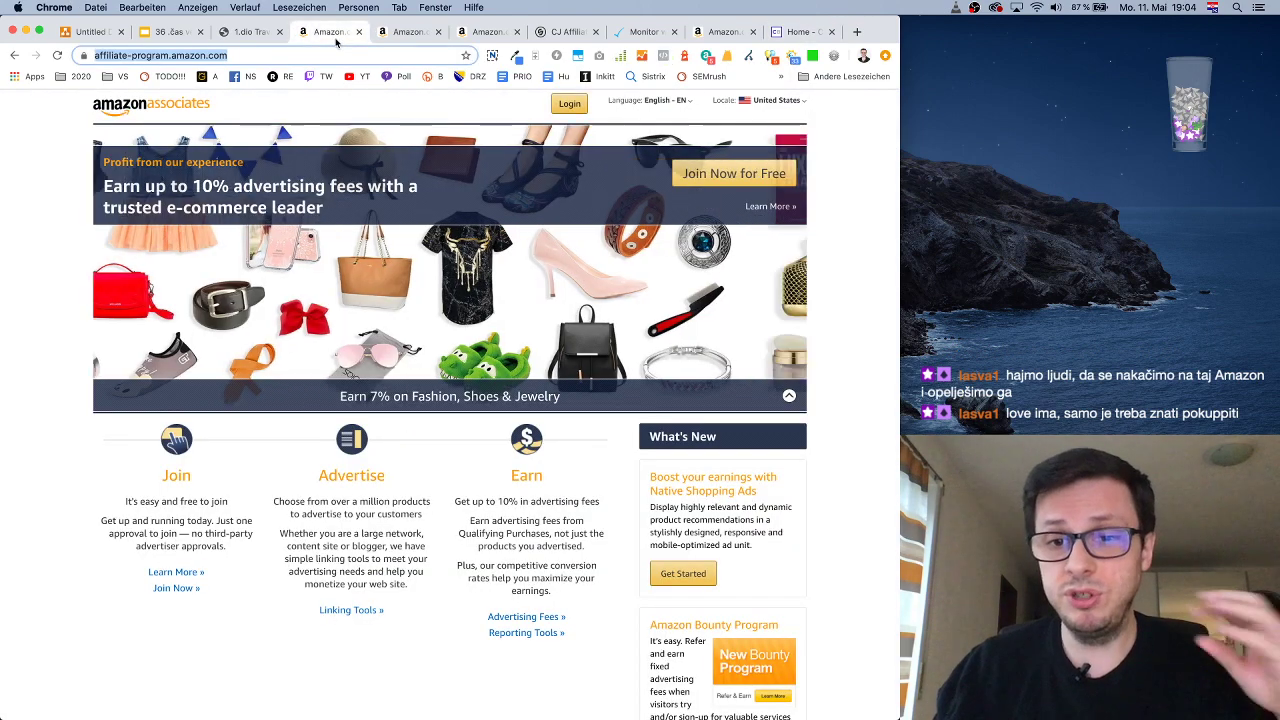
{"action": "left_click", "coordinate": [410, 31]}
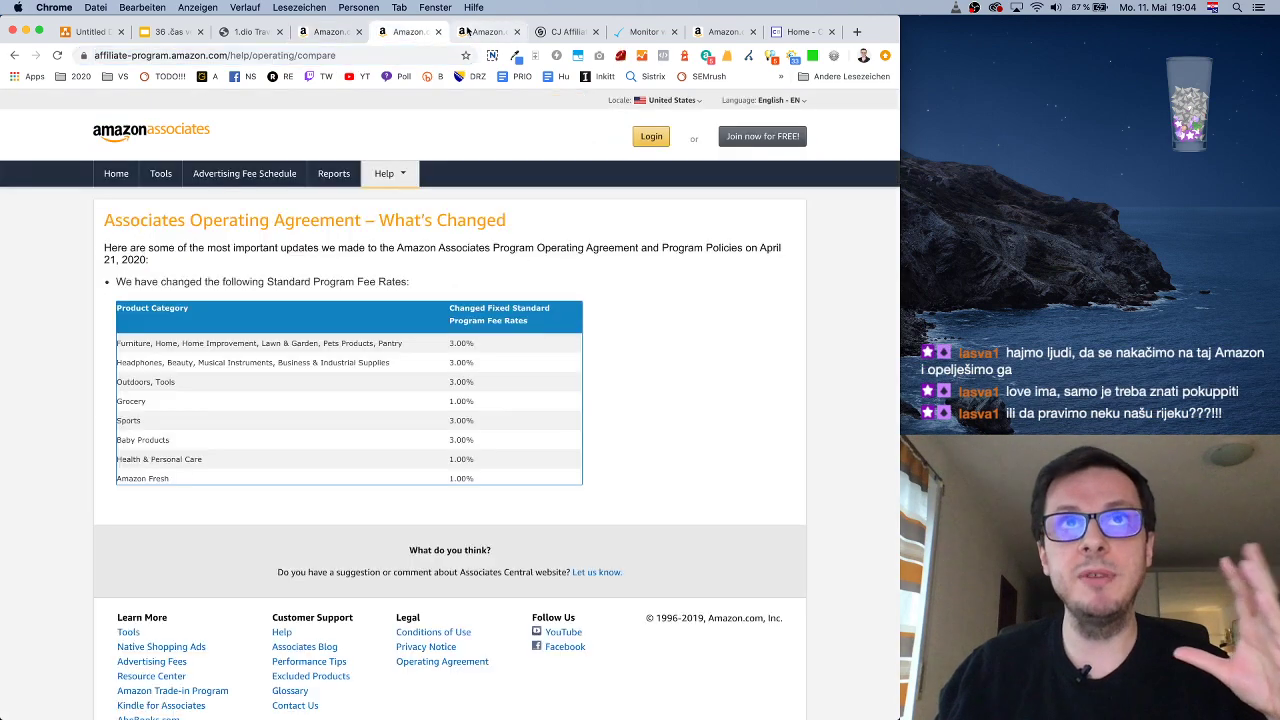
{"action": "left_click", "coordinate": [97, 32]}
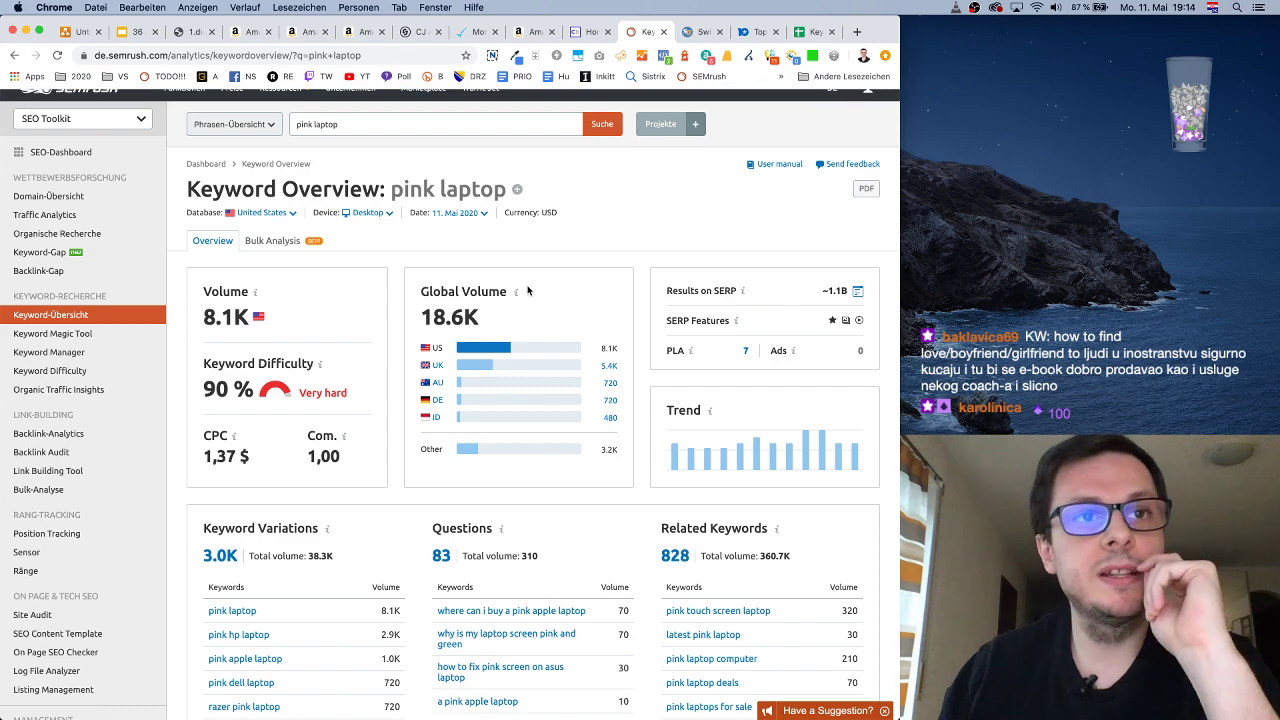
Look up the keyword "best pink laptop" in SEMrush Keyword Overview and review its metrics and variations
{"action": "scroll", "coordinate": [529, 290], "scroll_direction": "down", "scroll_amount": 1}
{"action": "scroll", "coordinate": [529, 290], "scroll_direction": "up", "scroll_amount": 1}
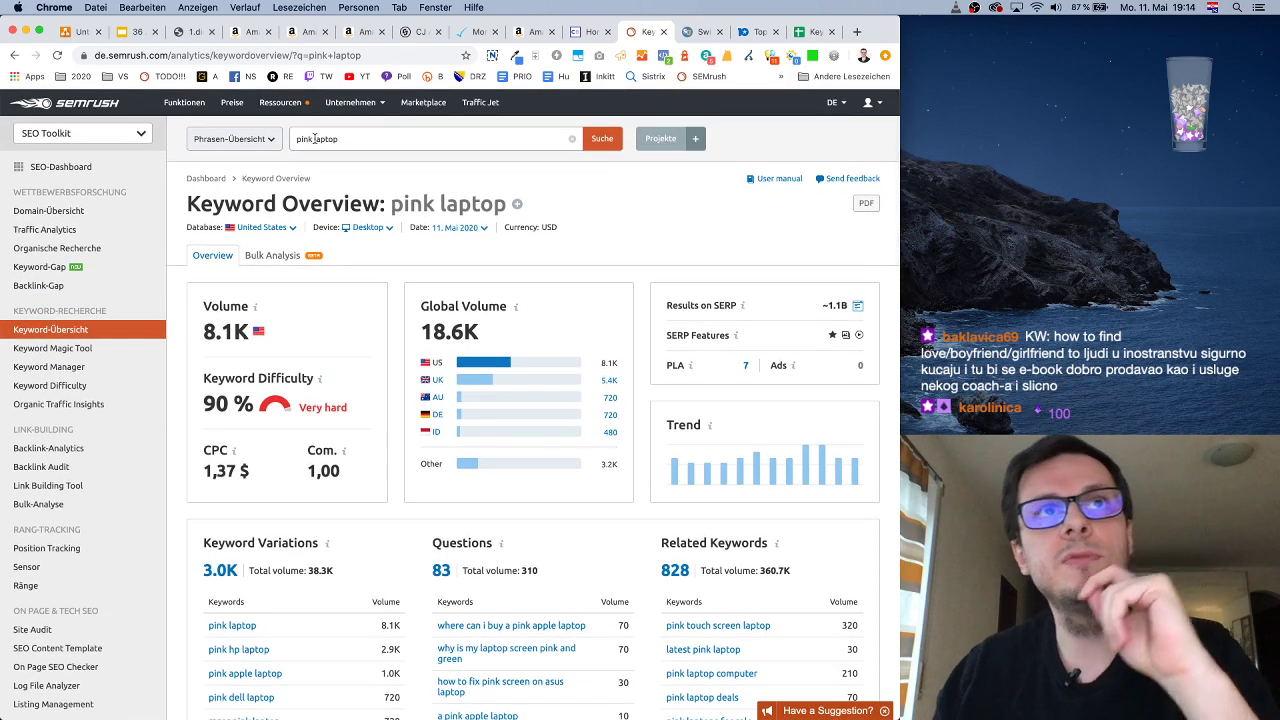
{"action": "left_click", "coordinate": [298, 139]}
{"action": "type", "text": "best"}
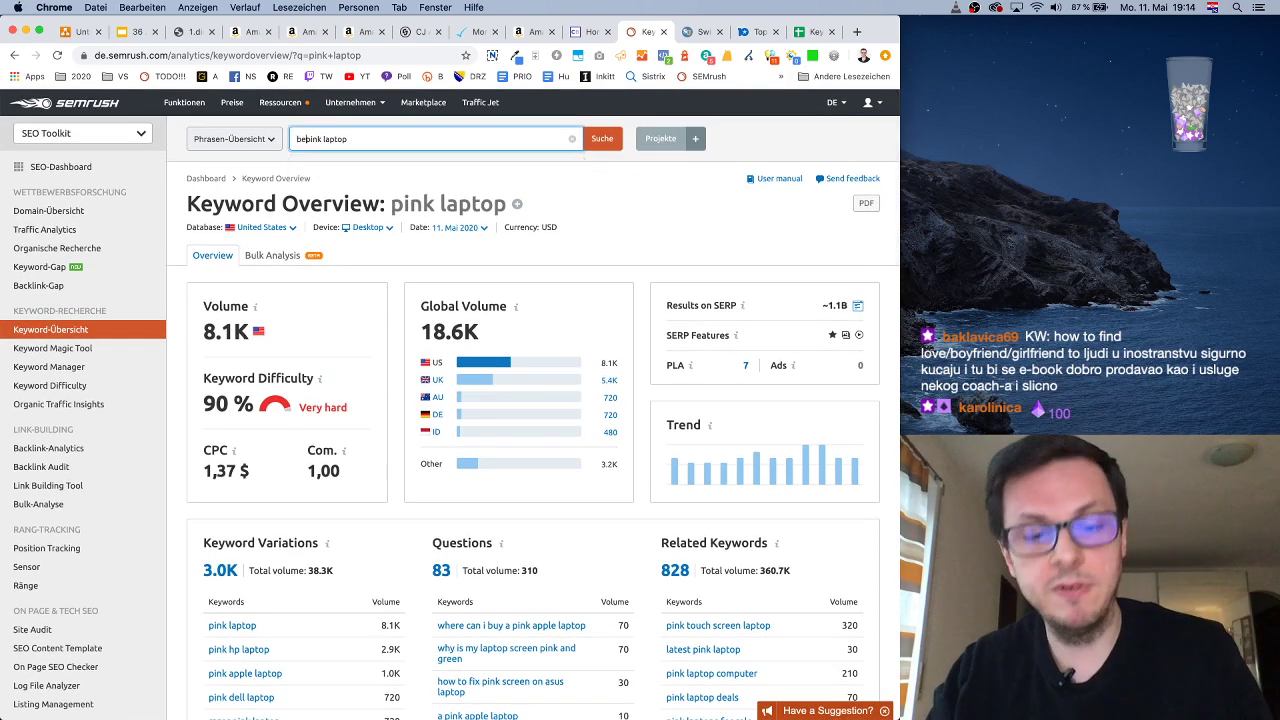
{"action": "key", "text": "Return"}
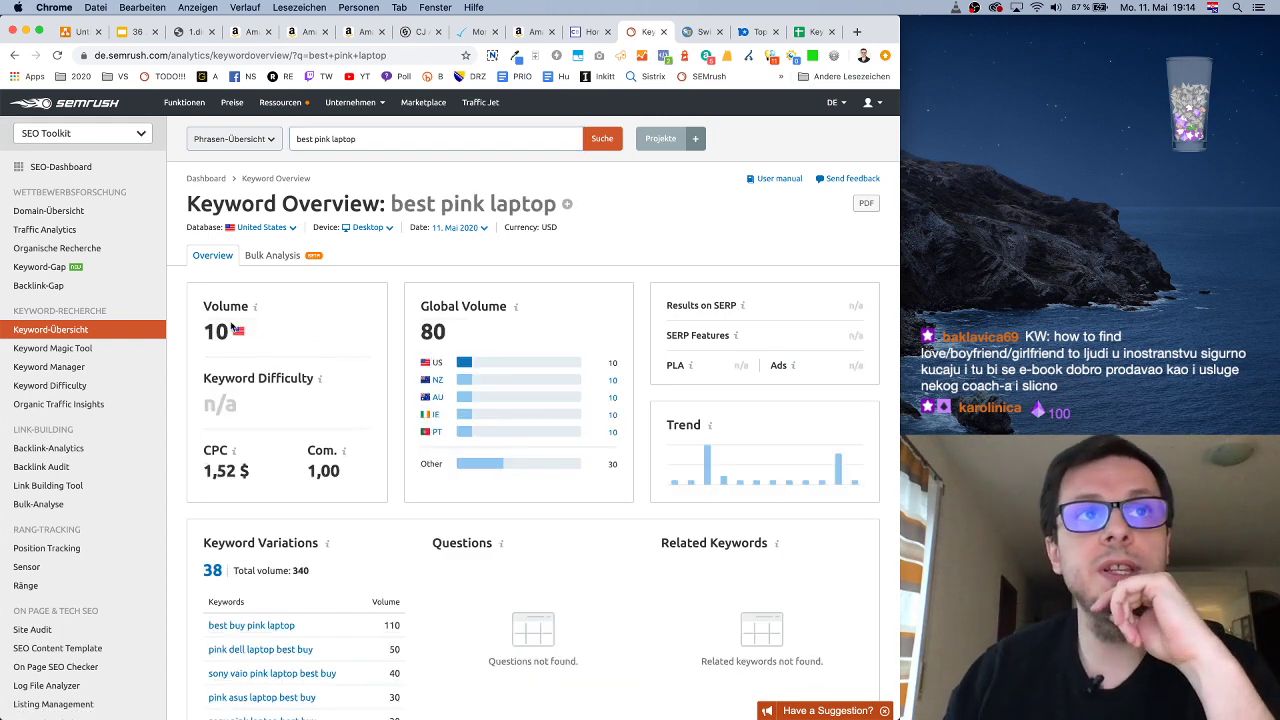
{"action": "scroll", "coordinate": [322, 335], "scroll_direction": "down", "scroll_amount": 2}
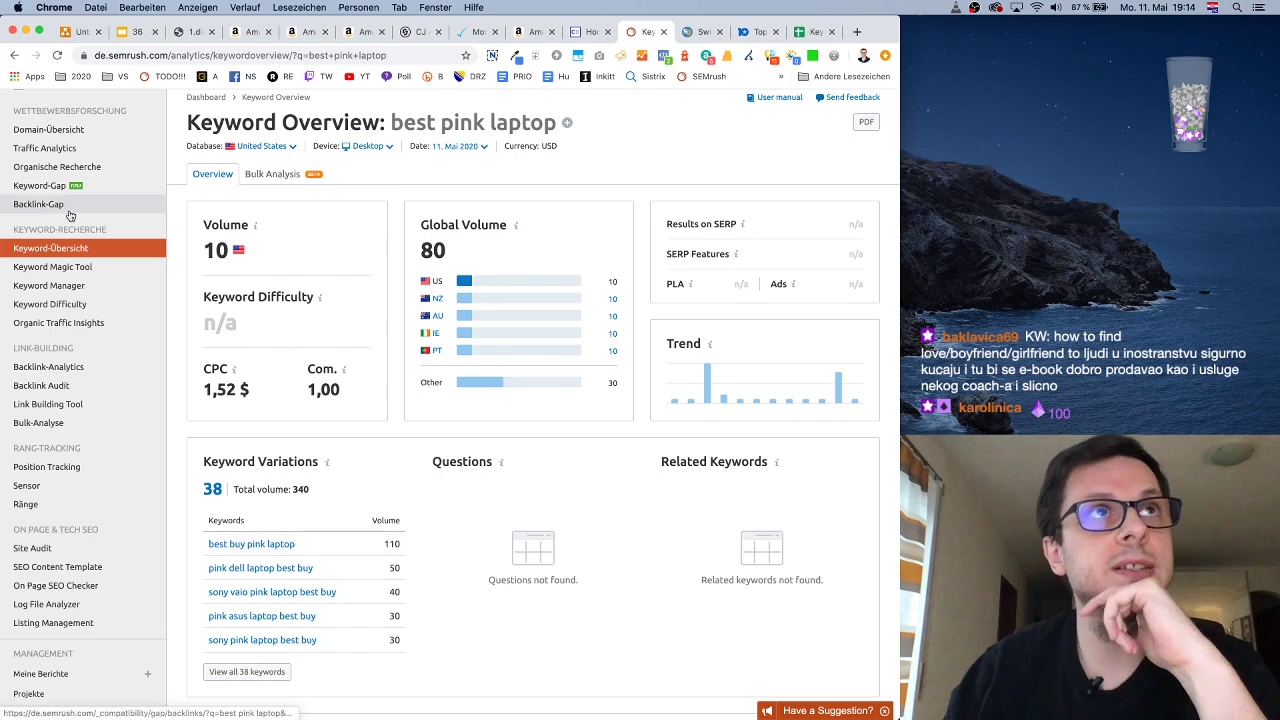
Return to the "pink laptop" keyword overview and open its full list of keyword variations
{"action": "left_click", "coordinate": [14, 55]}
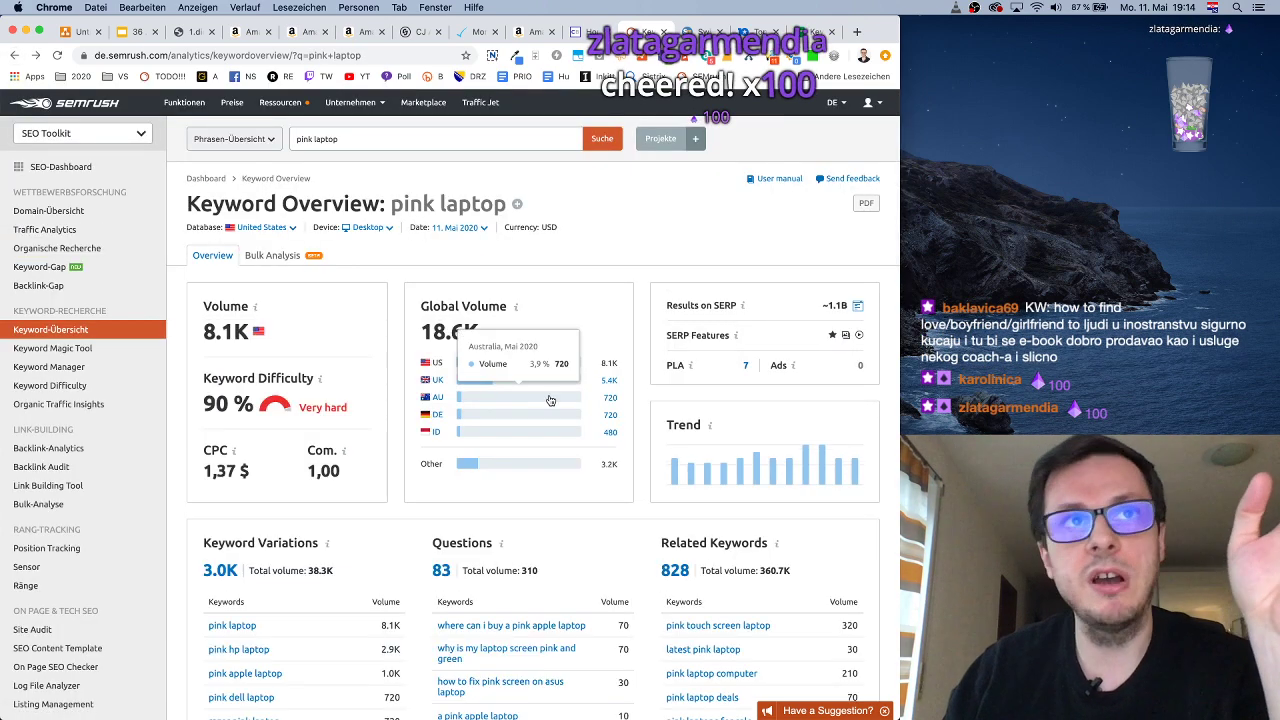
{"action": "scroll", "coordinate": [423, 263], "scroll_direction": "down", "scroll_amount": 3}
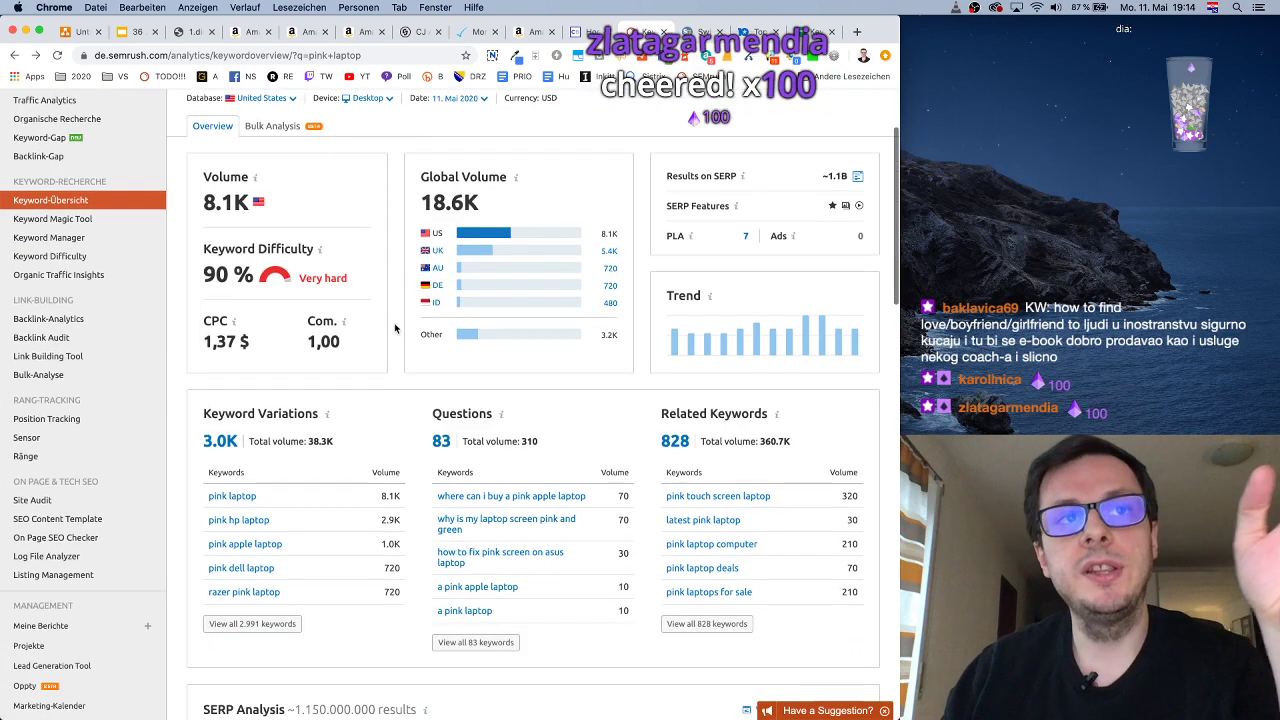
{"action": "left_click", "coordinate": [262, 623]}
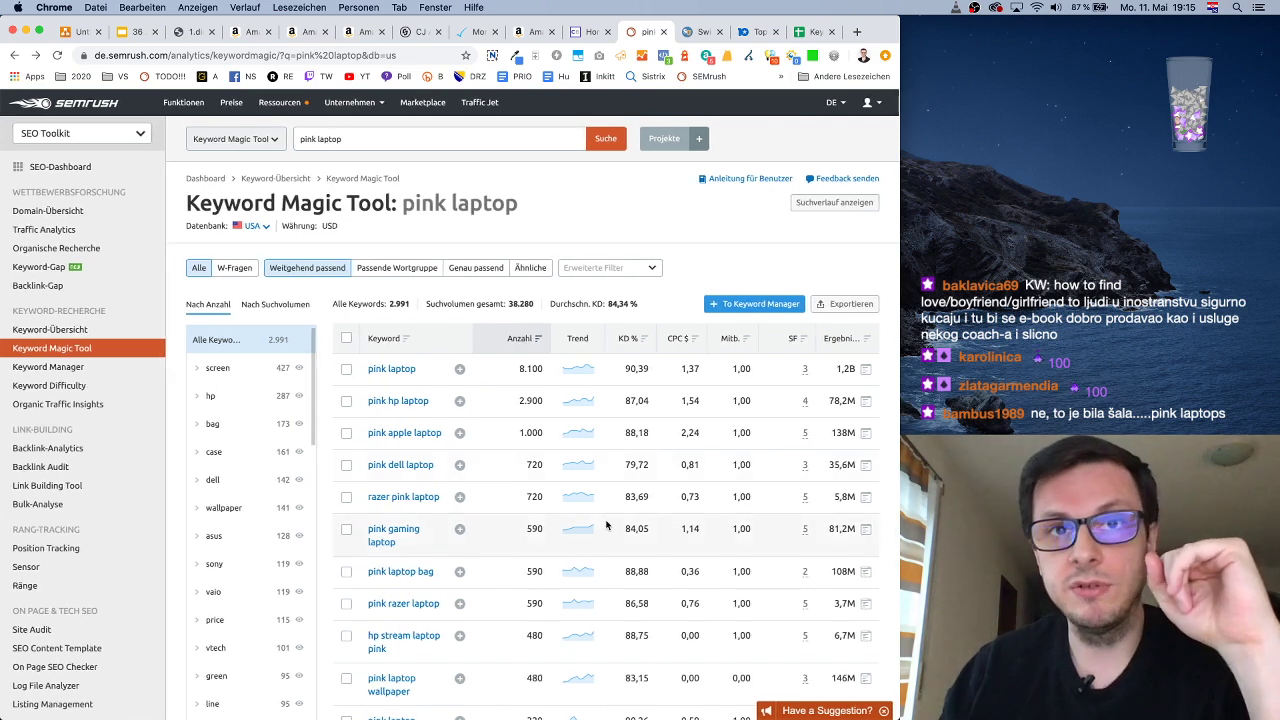
Examine the search volumes of the "pink laptop" variations, including "hp stream laptop pink" and "pink apple laptop"
{"action": "scroll", "coordinate": [602, 520], "scroll_direction": "down", "scroll_amount": 1}
{"action": "scroll", "coordinate": [602, 520], "scroll_direction": "down", "scroll_amount": 1}
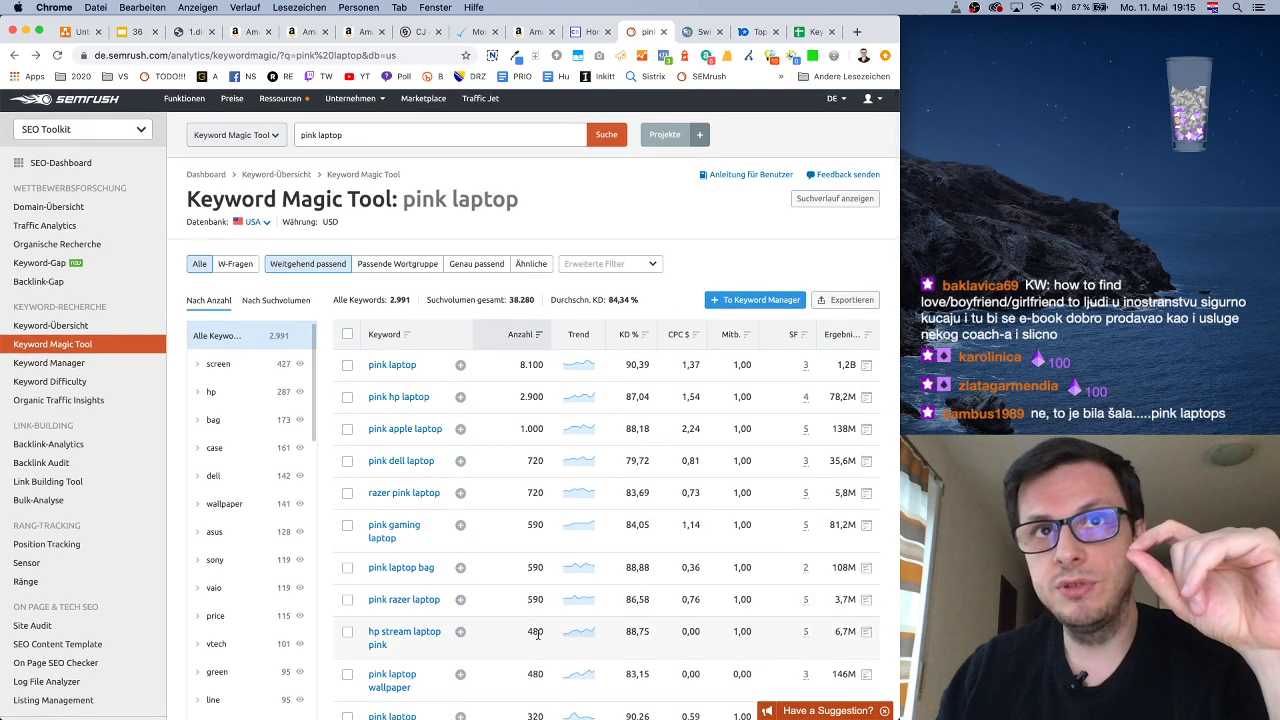
{"action": "double_click", "coordinate": [535, 632]}
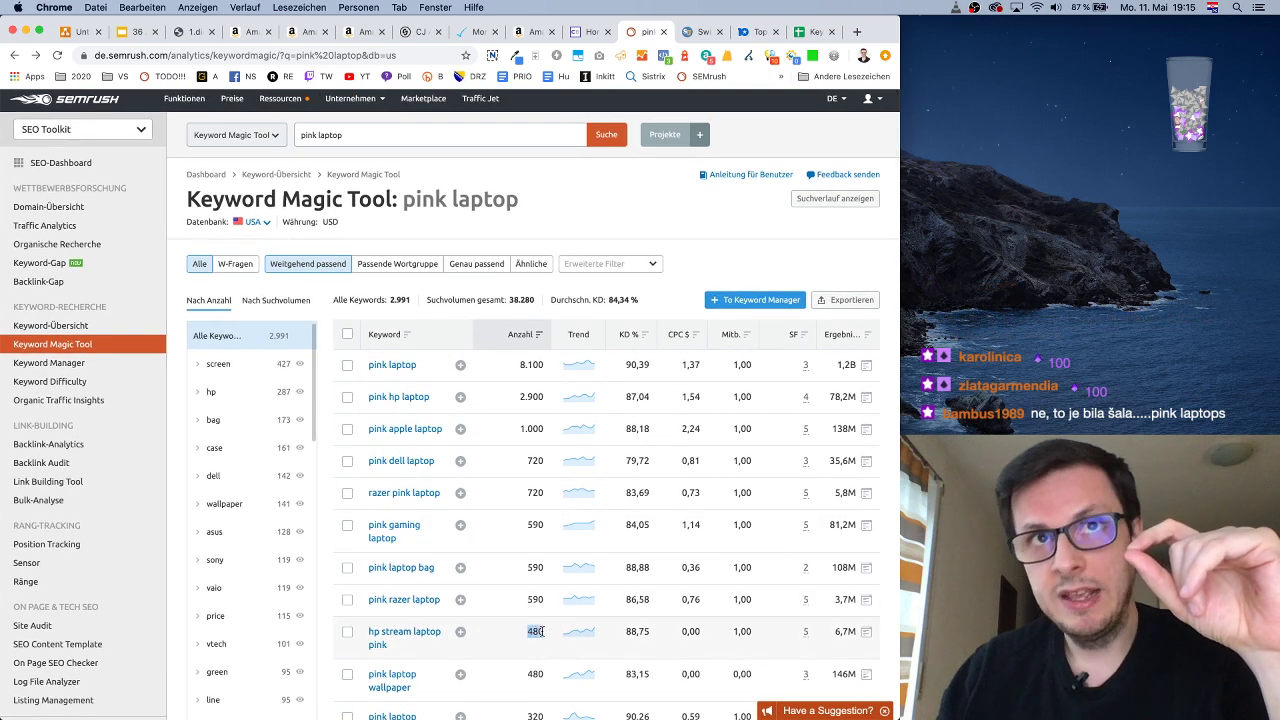
{"action": "left_click_drag", "start_coordinate": [520, 428], "coordinate": [526, 428]}
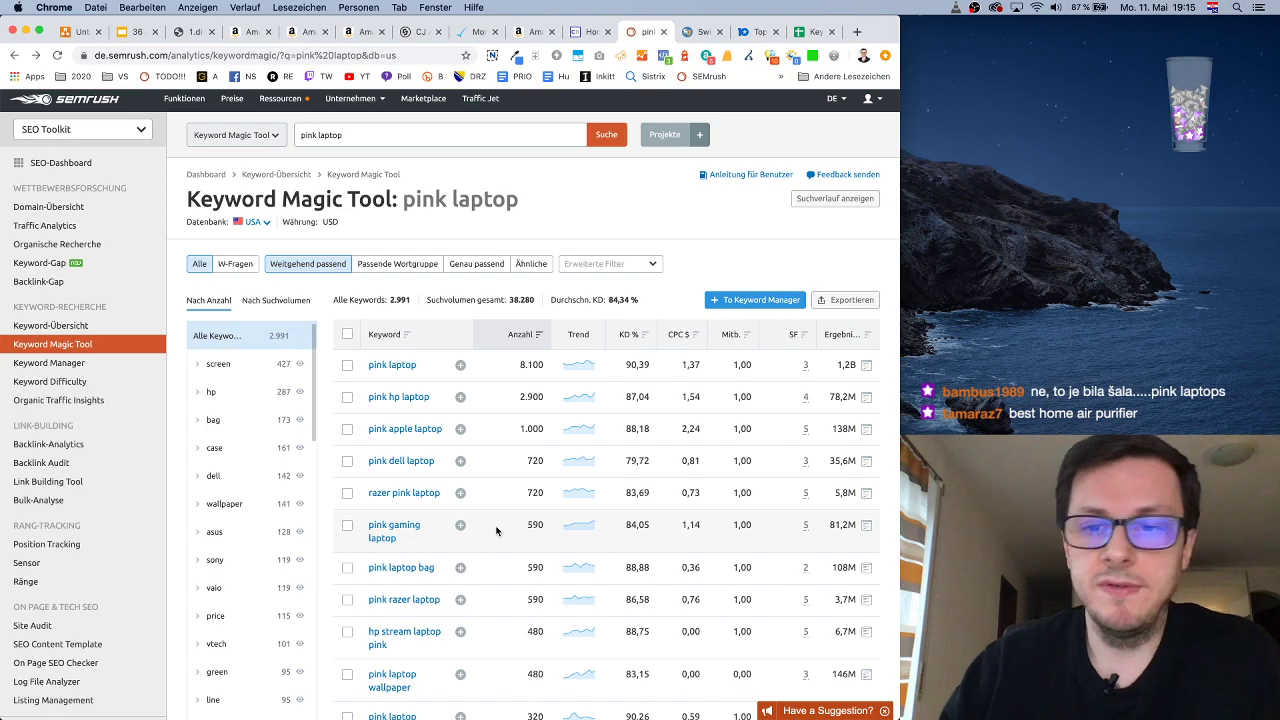
{"action": "scroll", "coordinate": [496, 530], "scroll_direction": "down", "scroll_amount": 2}
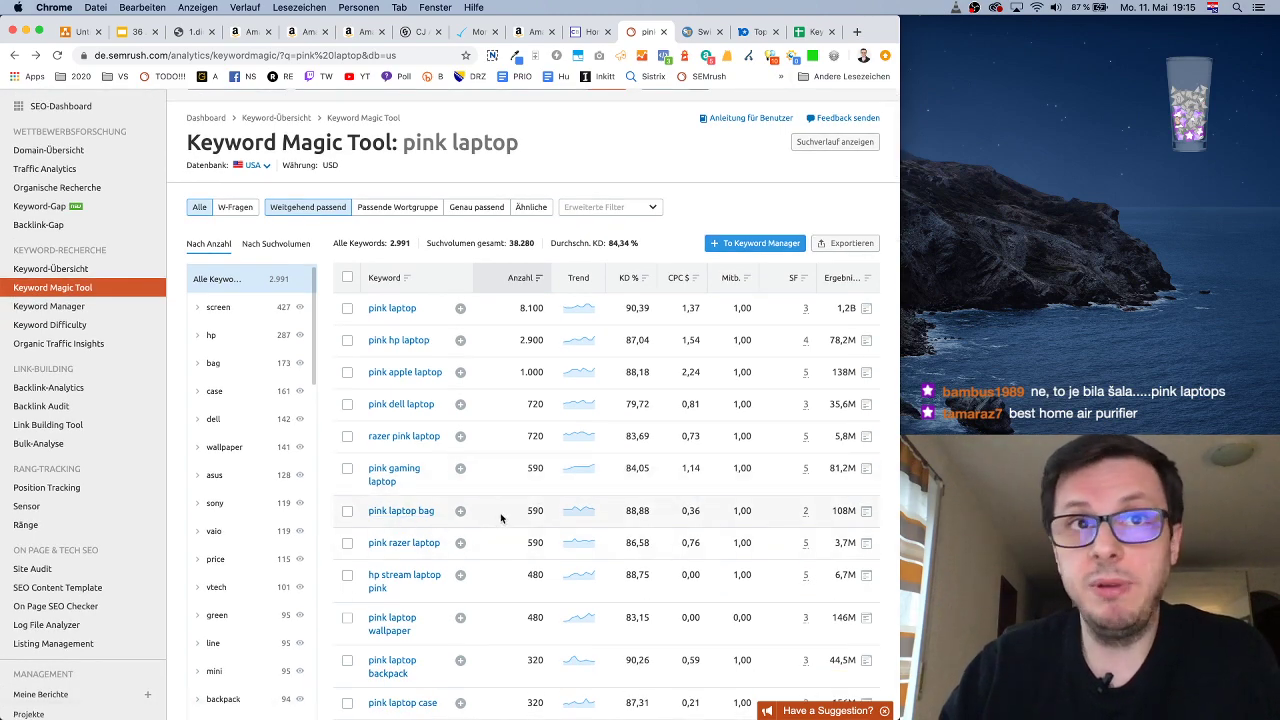
{"action": "scroll", "coordinate": [501, 518], "scroll_direction": "down", "scroll_amount": 3}
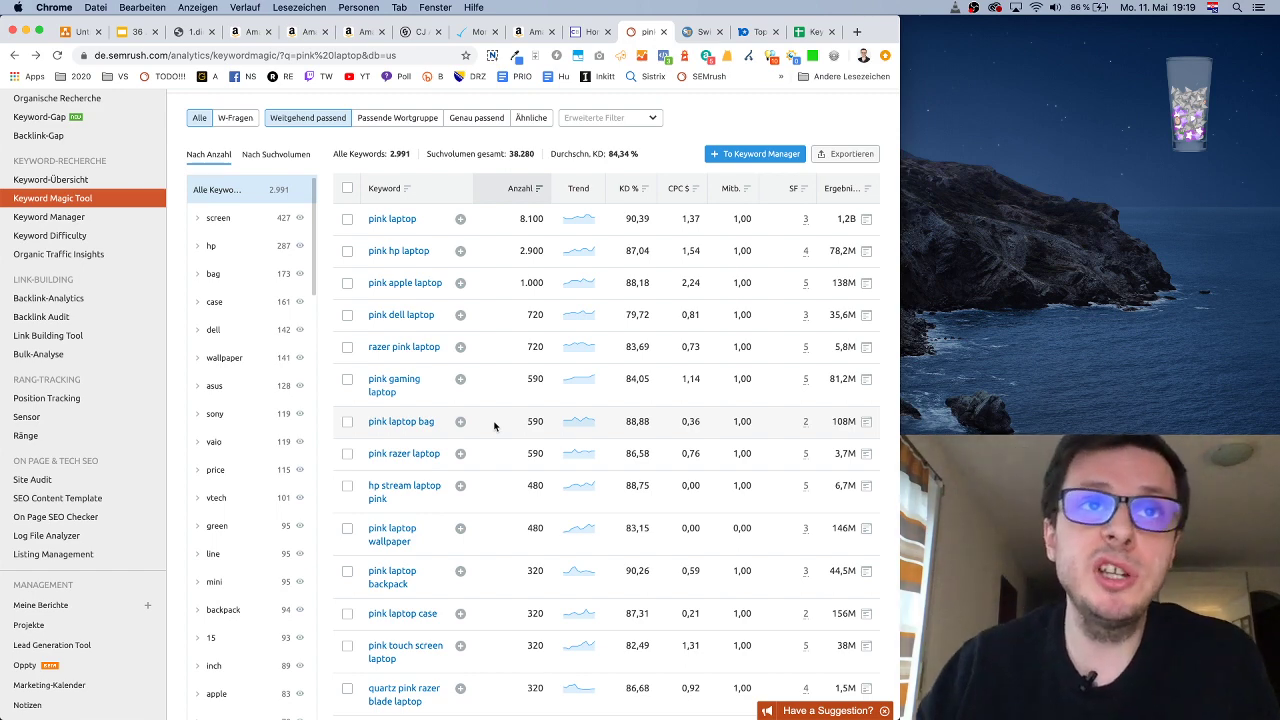
Open the keyword overview for "pink gaming laptop" and examine its competition and CPC values
{"action": "left_click", "coordinate": [393, 387]}
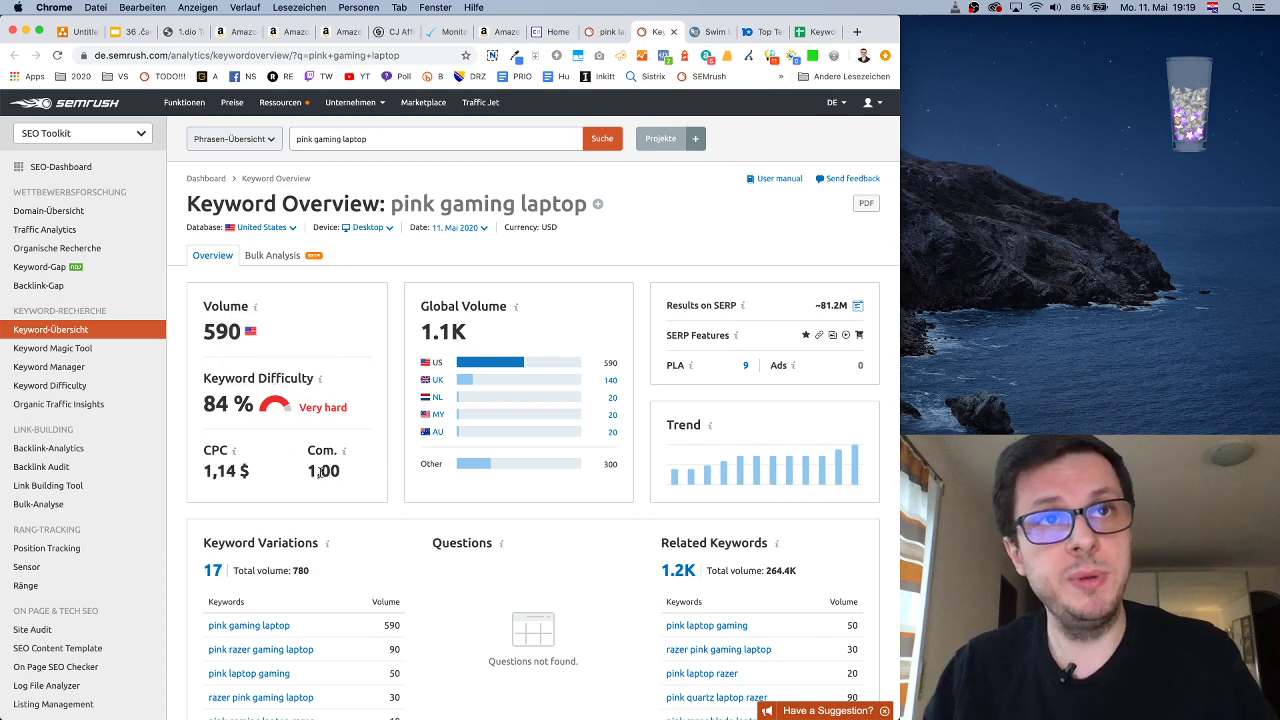
{"action": "left_click_drag", "start_coordinate": [309, 471], "coordinate": [338, 471]}
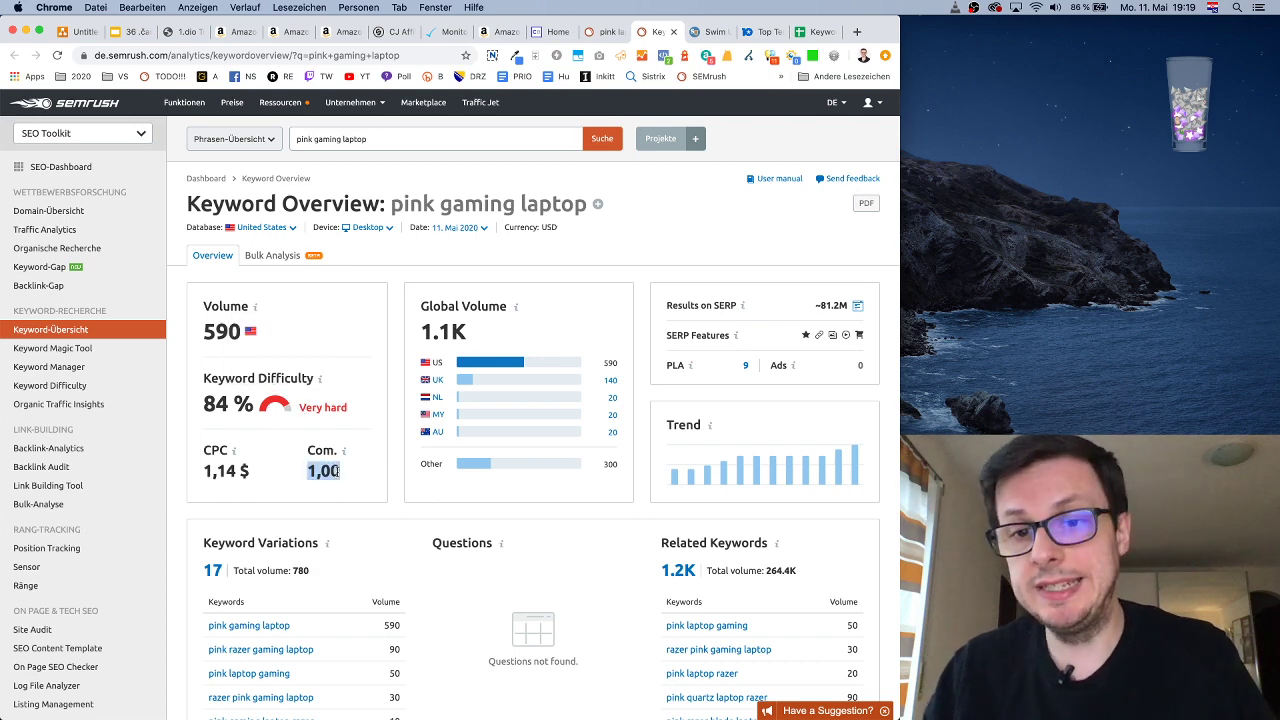
{"action": "left_click", "coordinate": [317, 469]}
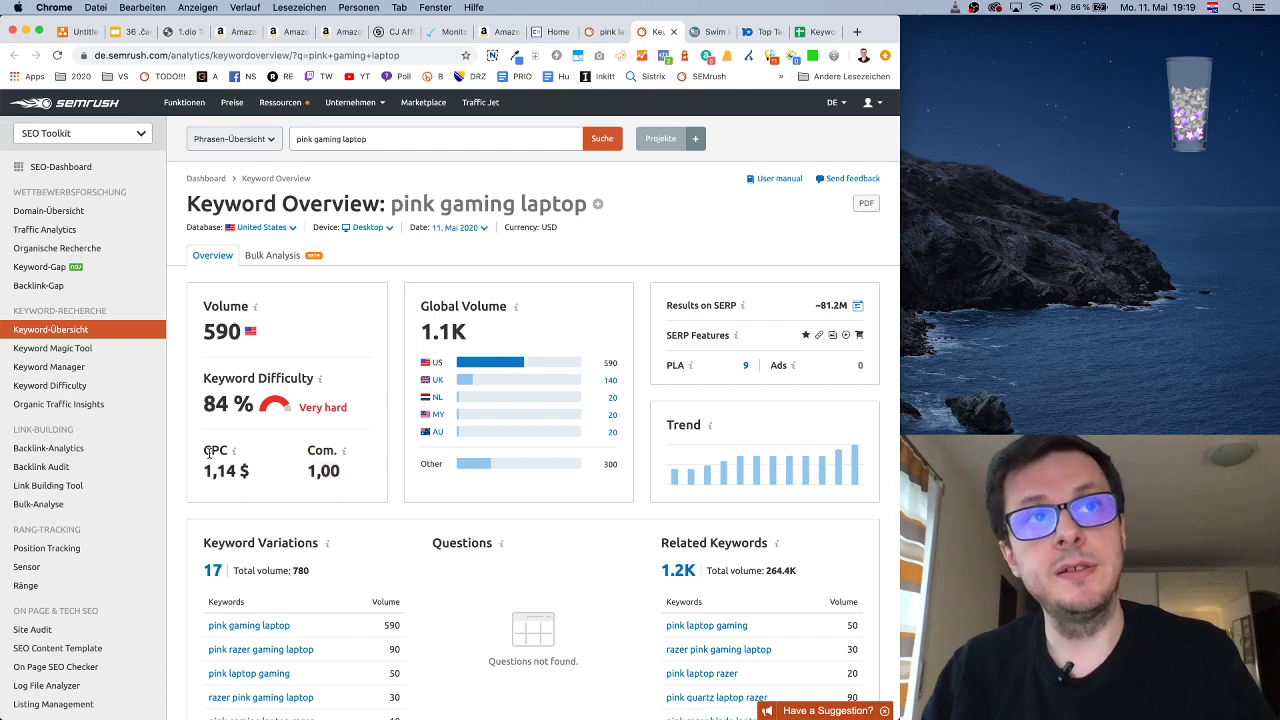
{"action": "left_click_drag", "start_coordinate": [204, 471], "coordinate": [249, 471]}
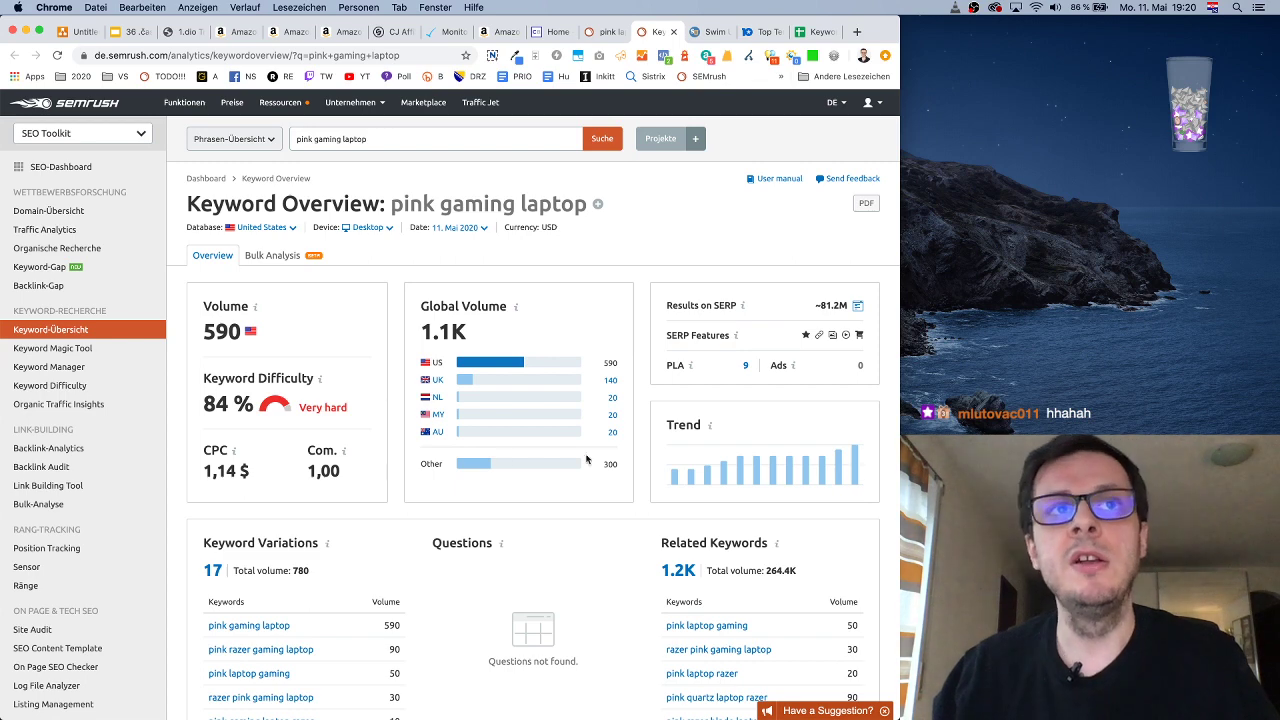
Examine the search volume, PLA and SERP features of "pink gaming laptop"
{"action": "double_click", "coordinate": [220, 332]}
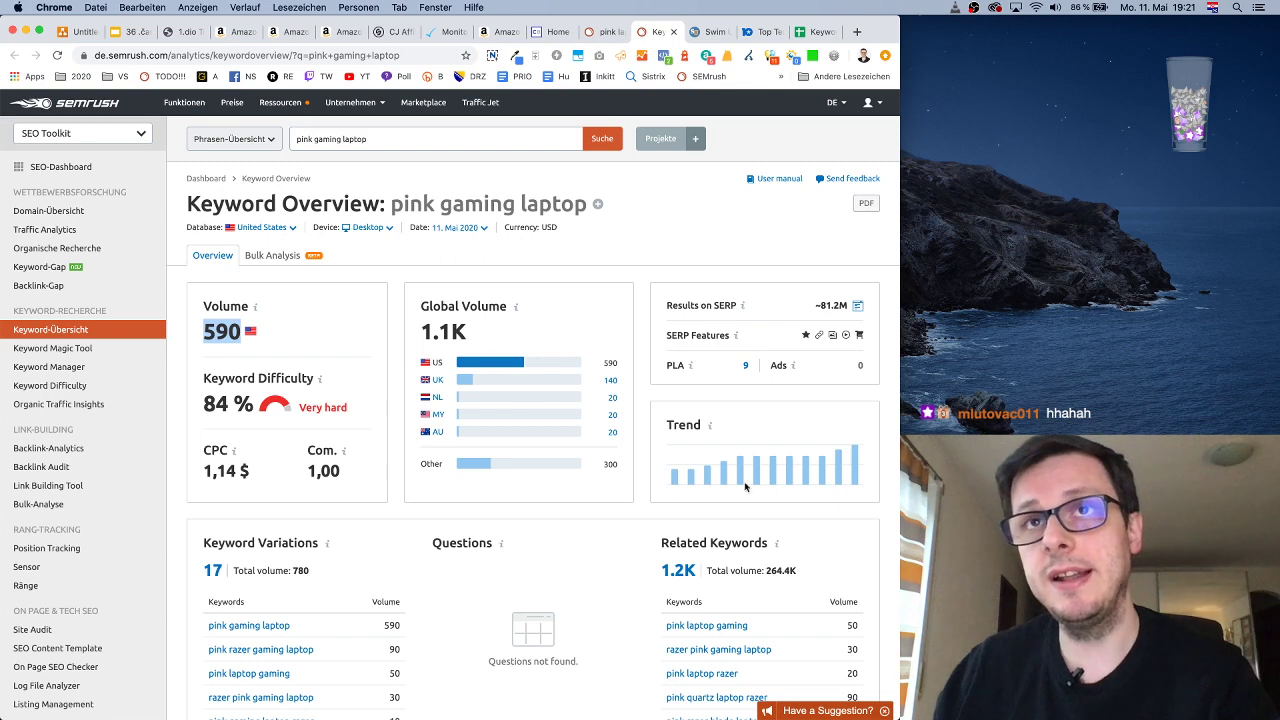
{"action": "left_click", "coordinate": [720, 380]}
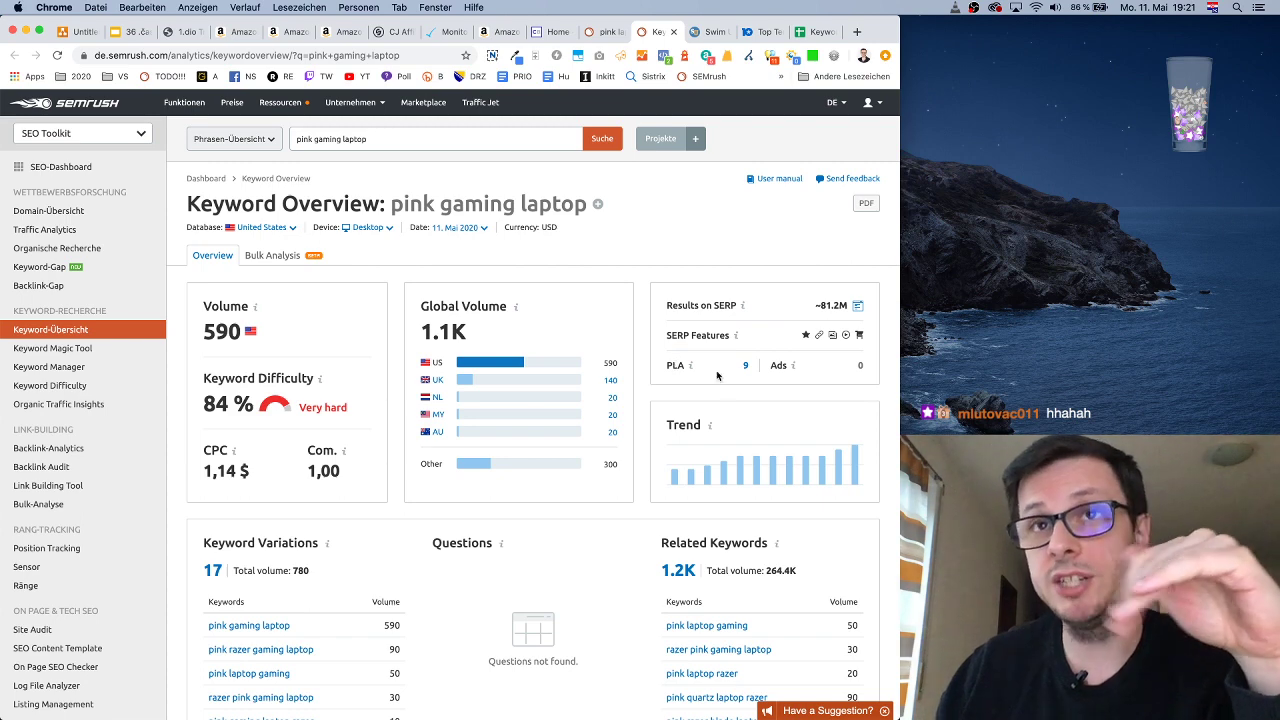
{"action": "mouse_move", "coordinate": [691, 367]}
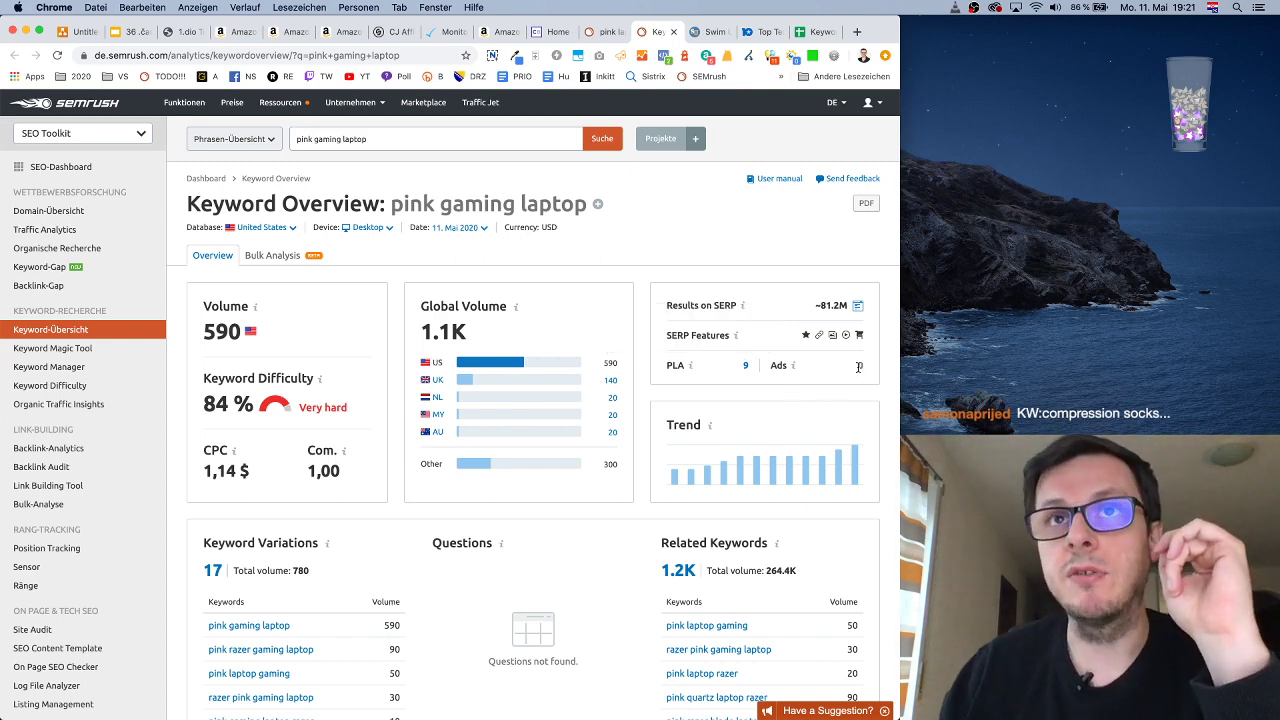
{"action": "scroll", "coordinate": [845, 378], "scroll_direction": "down", "scroll_amount": 1}
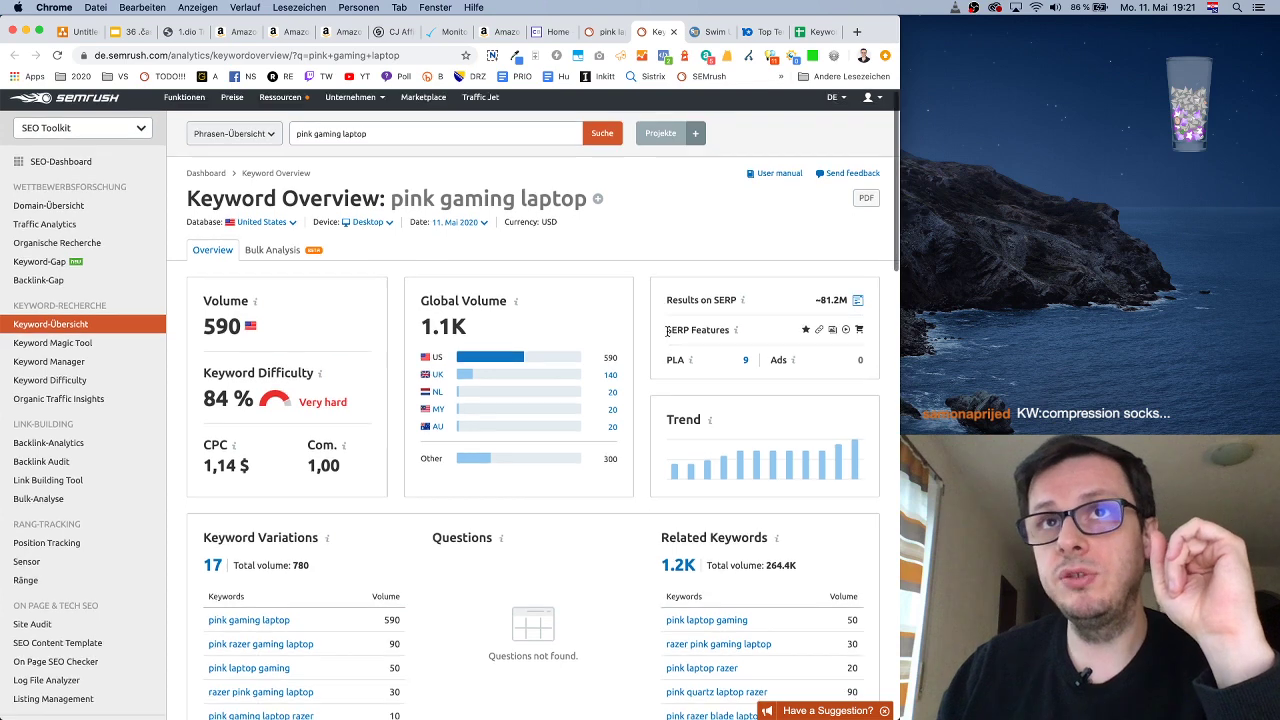
{"action": "mouse_move", "coordinate": [807, 333]}
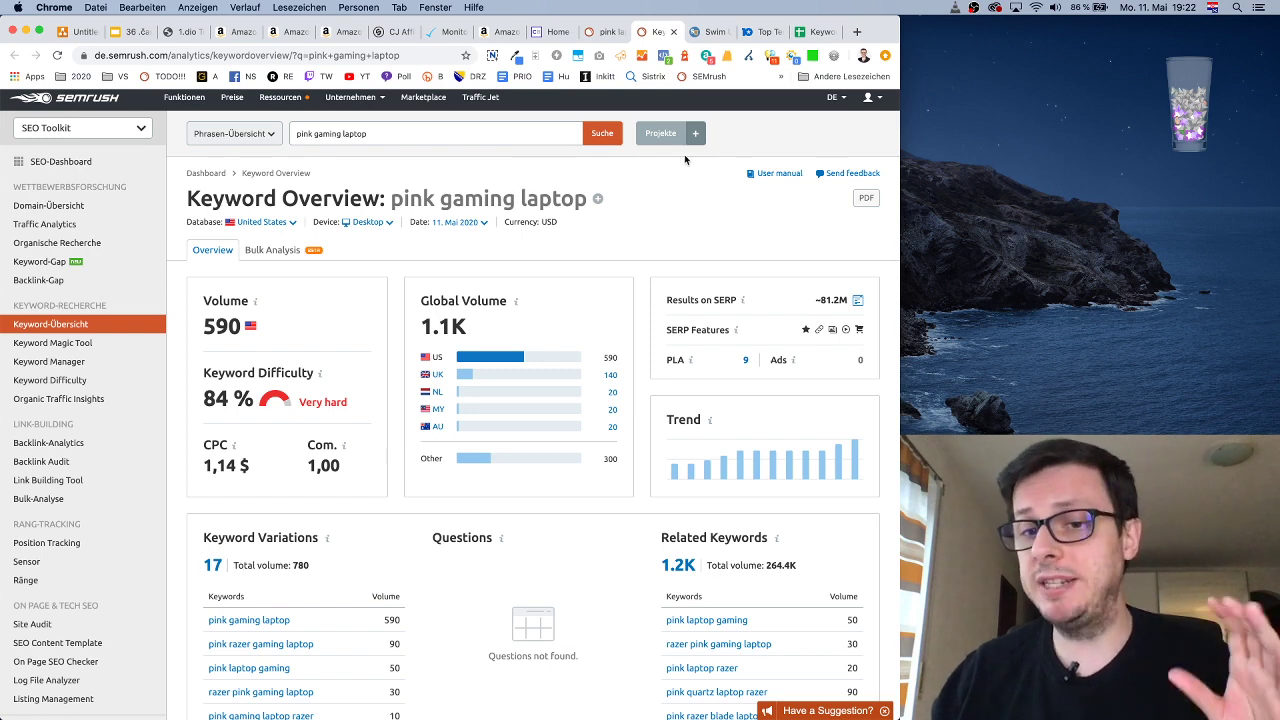
Switch to the Keyword Analysis spreadsheet in Google Sheets and view the blogpost title of the gravel tires review
{"action": "left_click", "coordinate": [819, 33]}
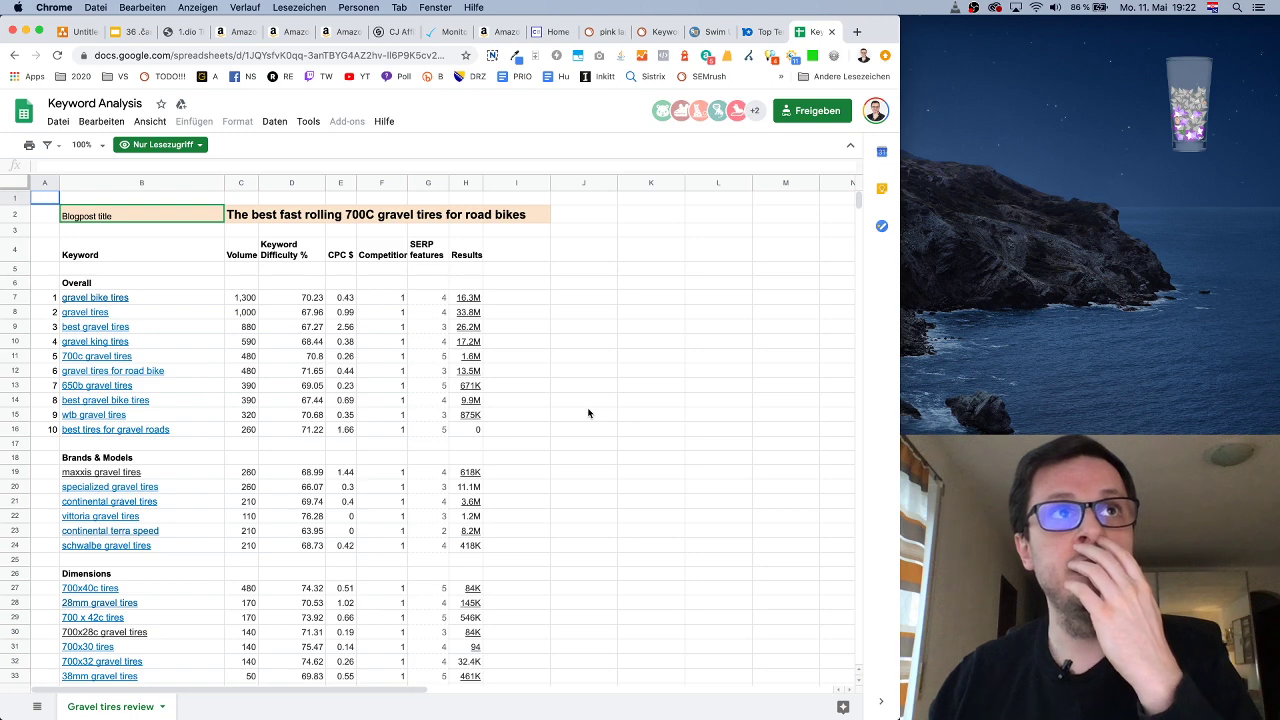
{"action": "left_click", "coordinate": [257, 217]}
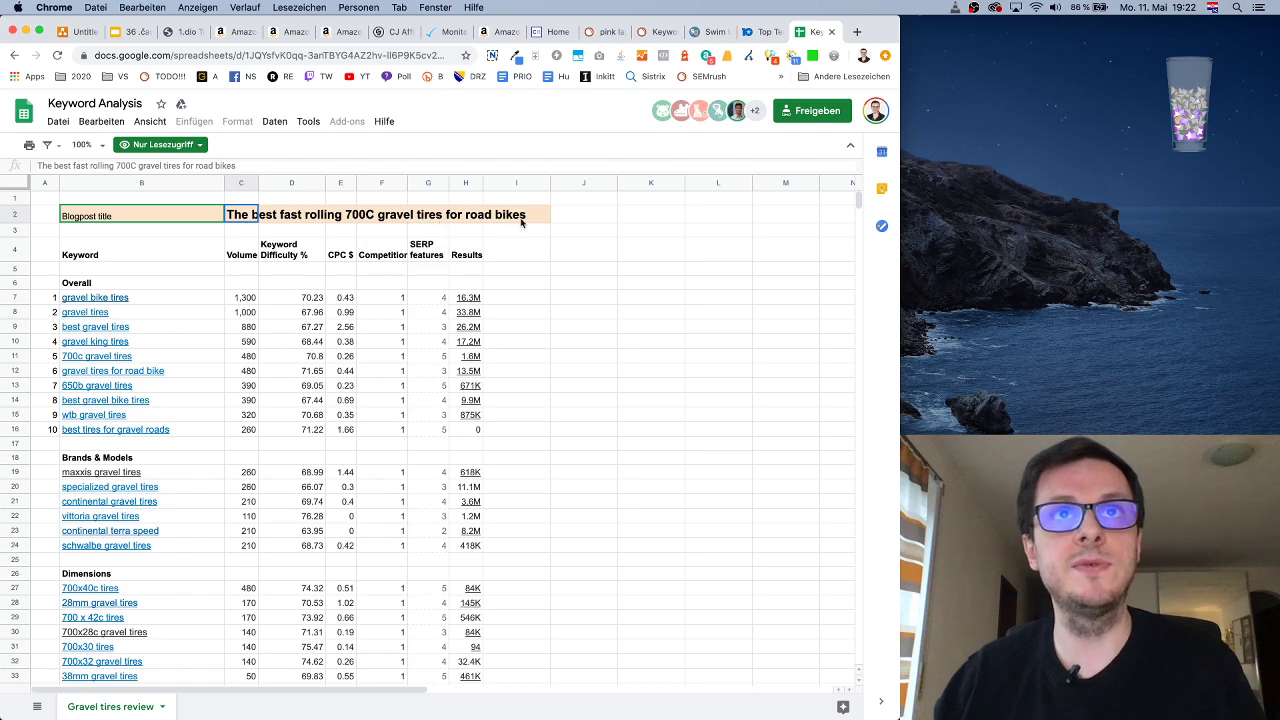
{"action": "left_click", "coordinate": [291, 213]}
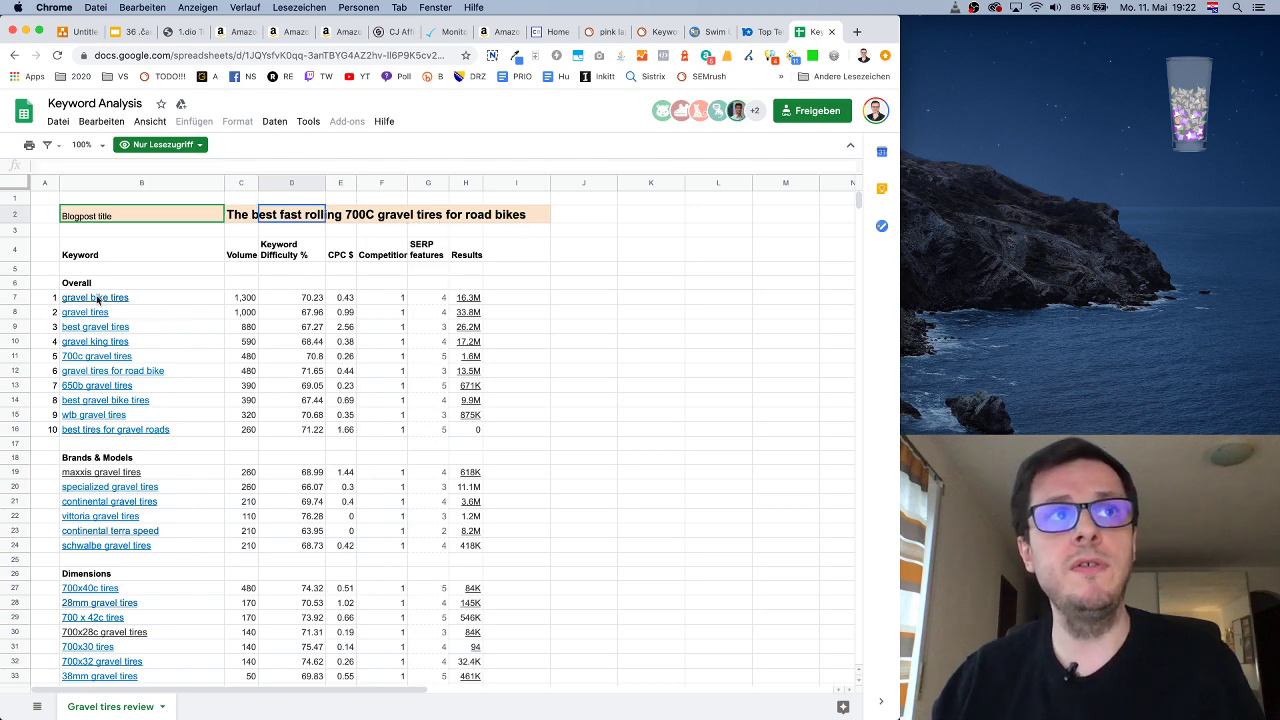
Copy the keyword "gravel bike tires" from the sheet and search for it in SEMrush's Keyword Magic Tool
{"action": "left_click", "coordinate": [177, 301]}
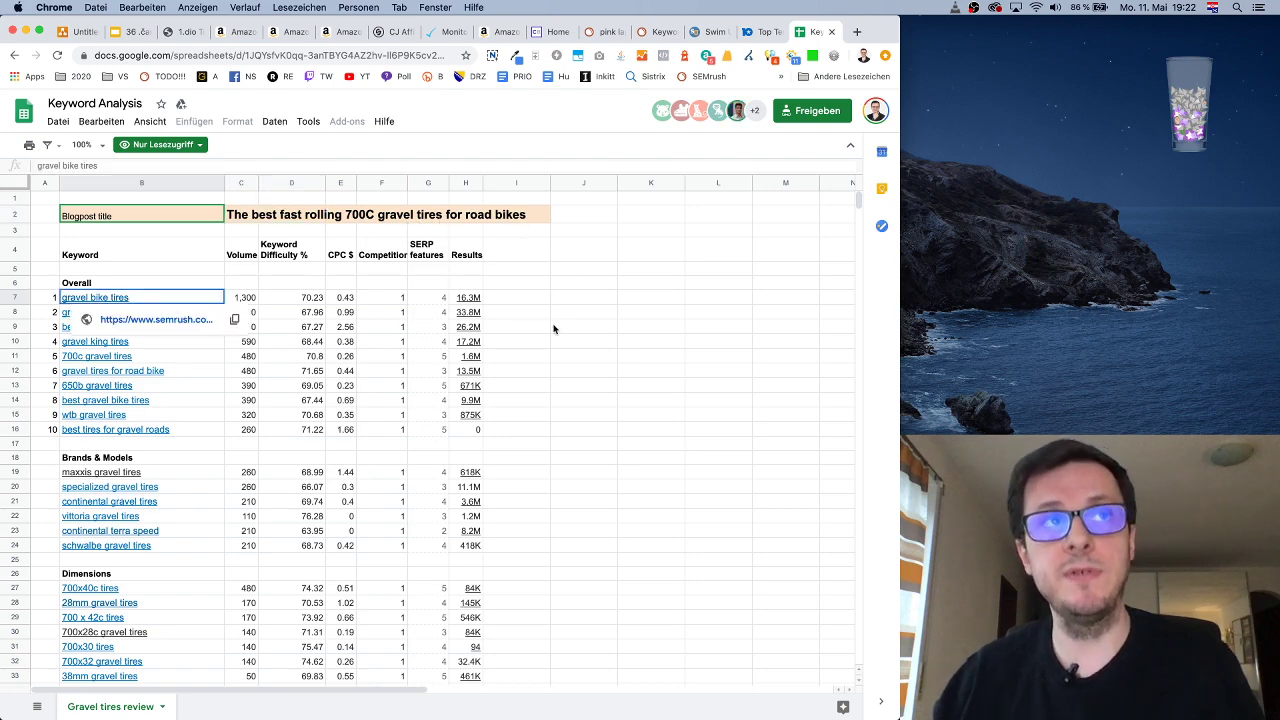
{"action": "left_click", "coordinate": [605, 31]}
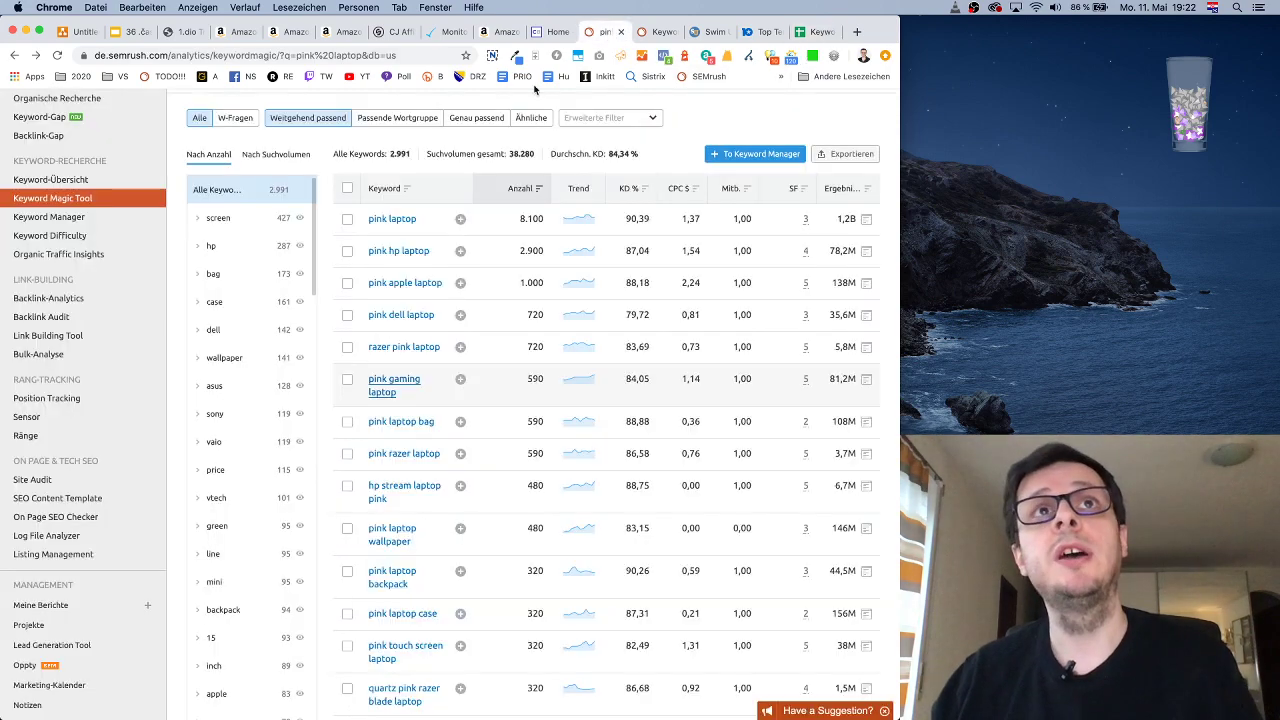
{"action": "scroll", "coordinate": [535, 90], "scroll_direction": "up", "scroll_amount": 3}
{"action": "triple_click", "coordinate": [440, 139]}
{"action": "type", "text": "gravel bike tires"}
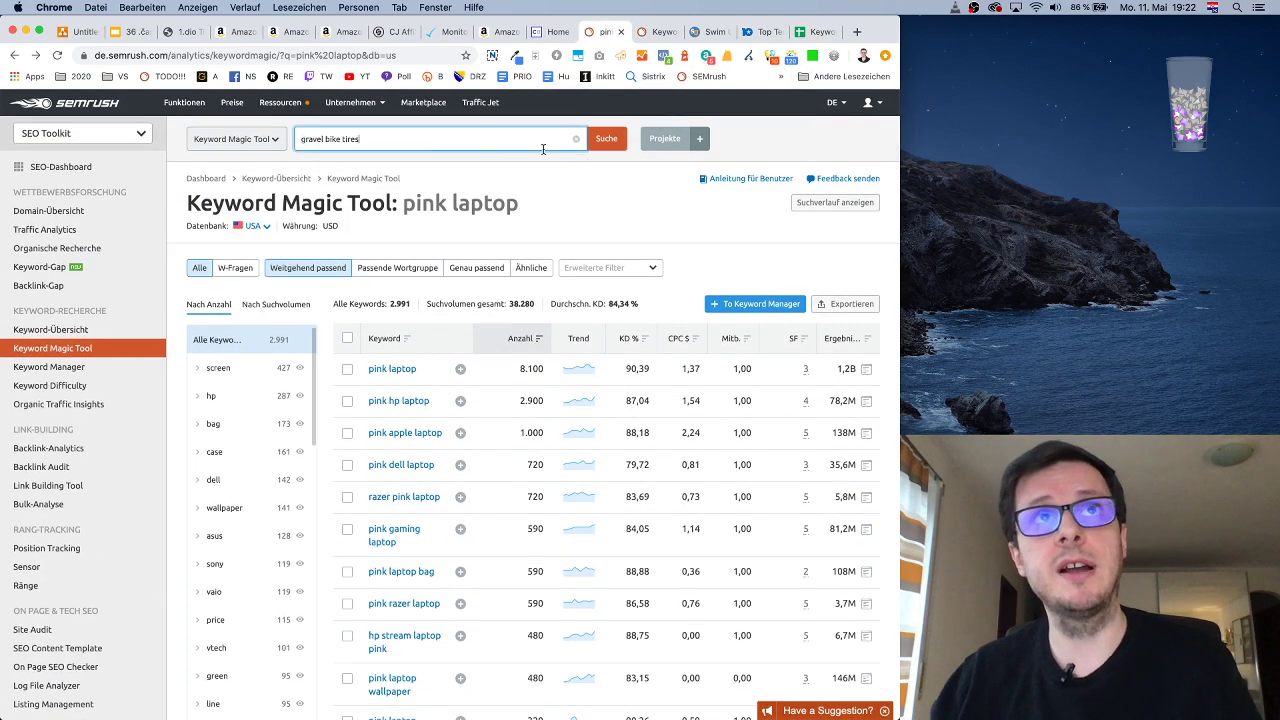
{"action": "left_click", "coordinate": [603, 142]}
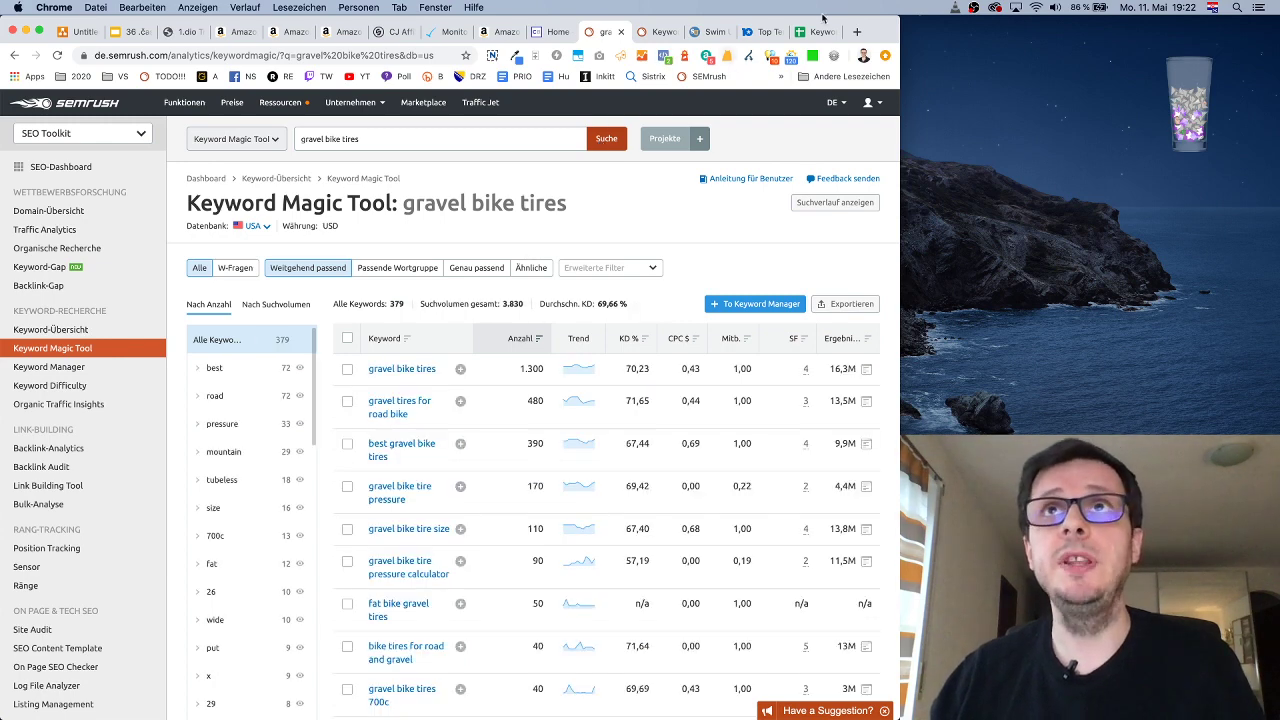
Return to the Keyword Analysis spreadsheet and review the keyword groups from Brands & Models through Dimensions, Surface, Type, Questions and Attributes
{"action": "left_click", "coordinate": [820, 33]}
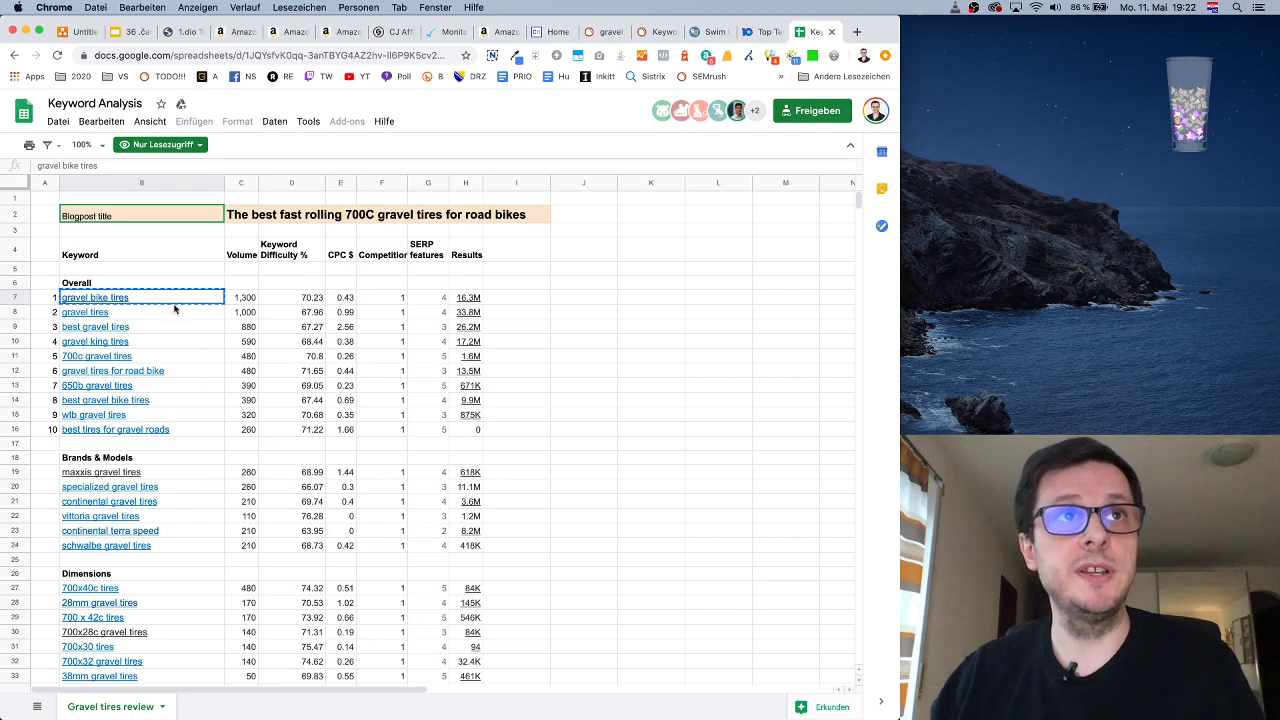
{"action": "left_click", "coordinate": [167, 500]}
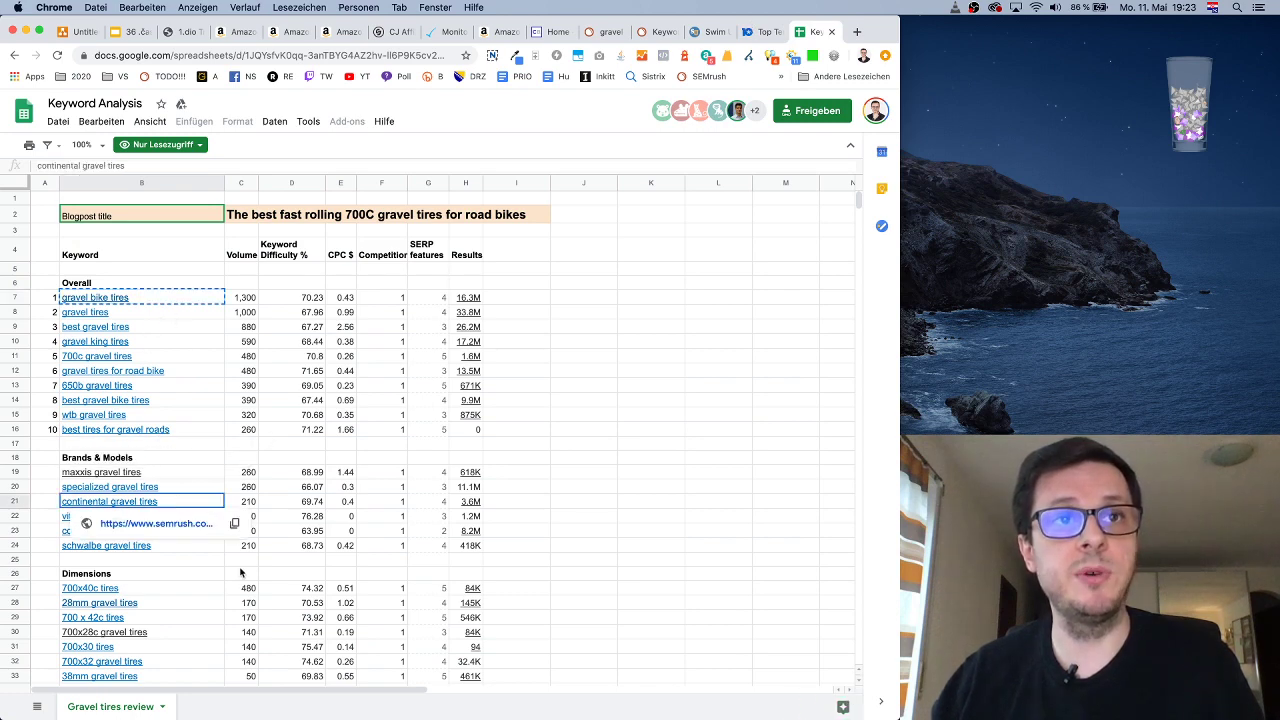
{"action": "scroll", "coordinate": [189, 640], "scroll_direction": "down", "scroll_amount": 10}
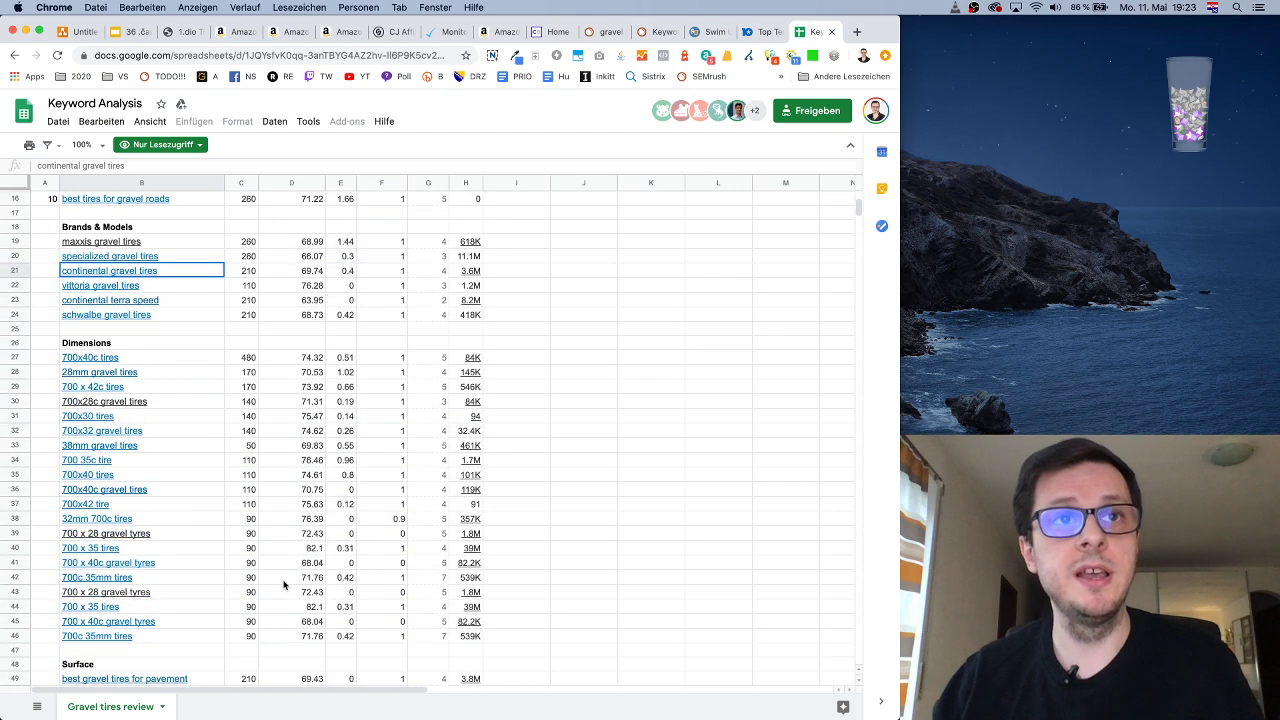
{"action": "scroll", "coordinate": [284, 585], "scroll_direction": "down", "scroll_amount": 6}
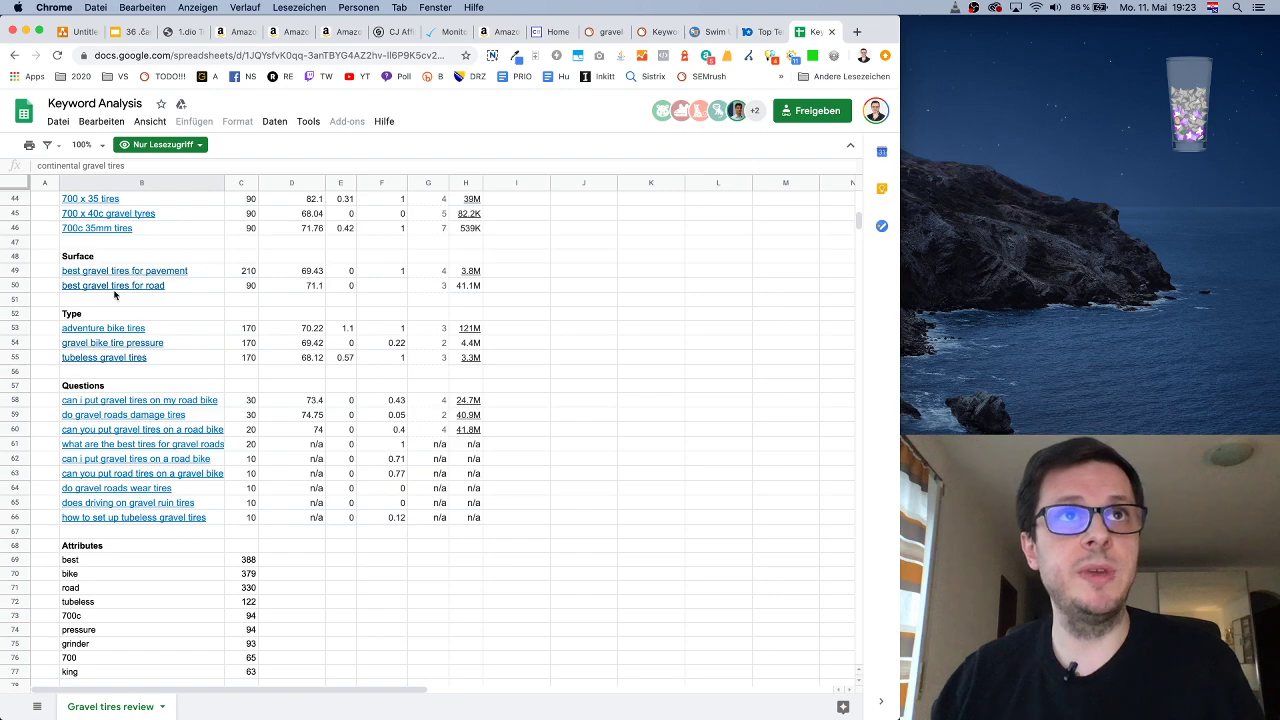
Check the CPC, competition and SERP features cells of "gravel bike tires" in the Overall keyword group
{"action": "scroll", "coordinate": [188, 427], "scroll_direction": "up", "scroll_amount": 15}
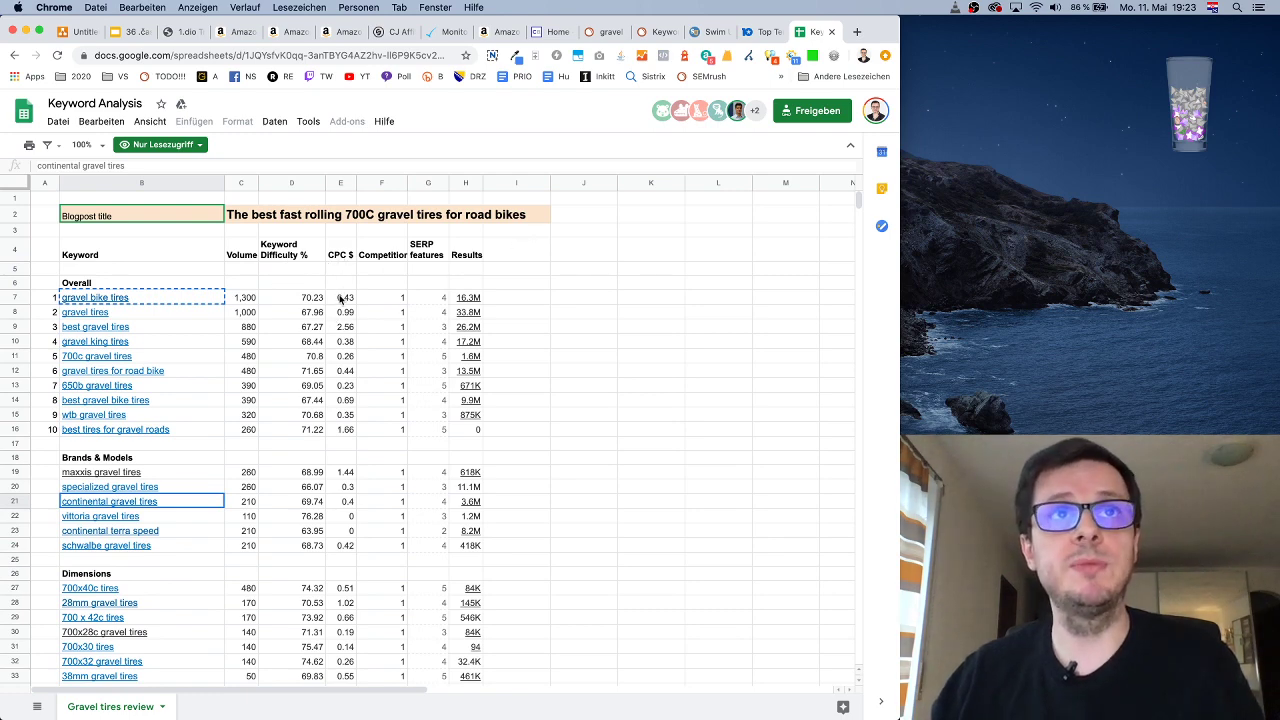
{"action": "left_click", "coordinate": [341, 298]}
{"action": "key", "text": "Right"}
{"action": "key", "text": "Right"}
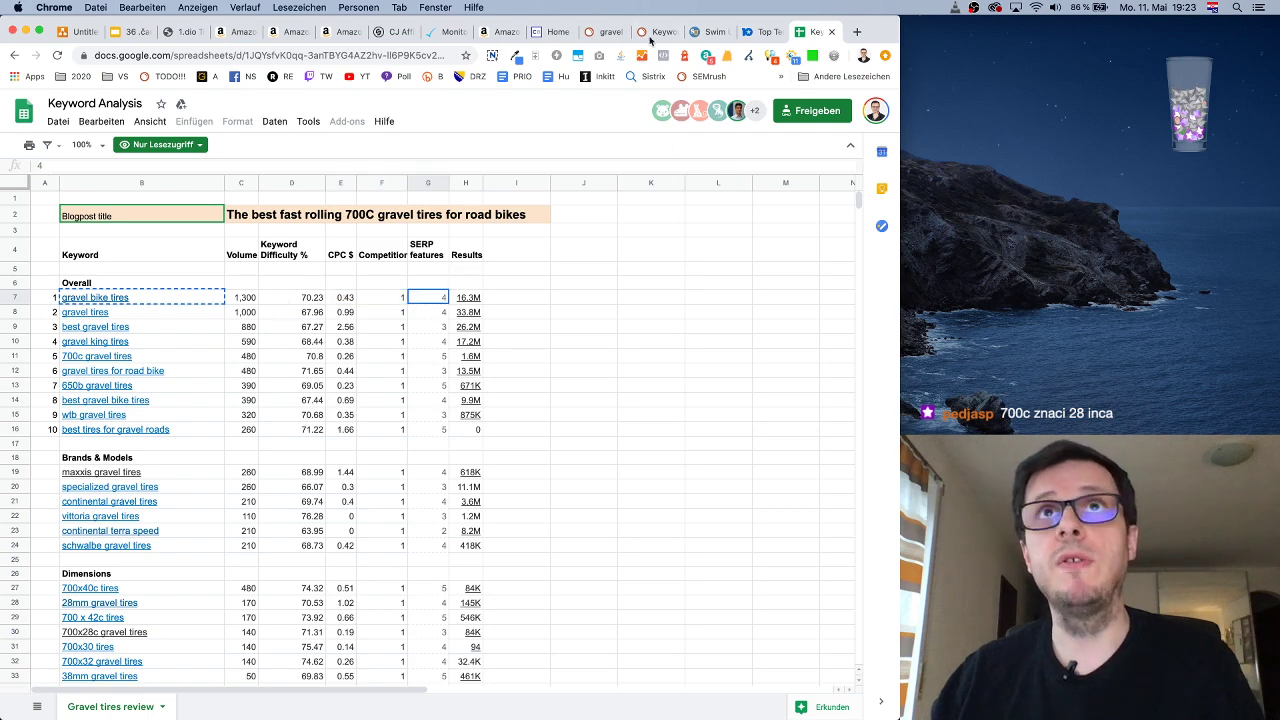
Switch to SEMrush, open the Keyword Overview of "gravel bike tires" and examine its PLA, Ads and SERP features
{"action": "left_click", "coordinate": [604, 32]}
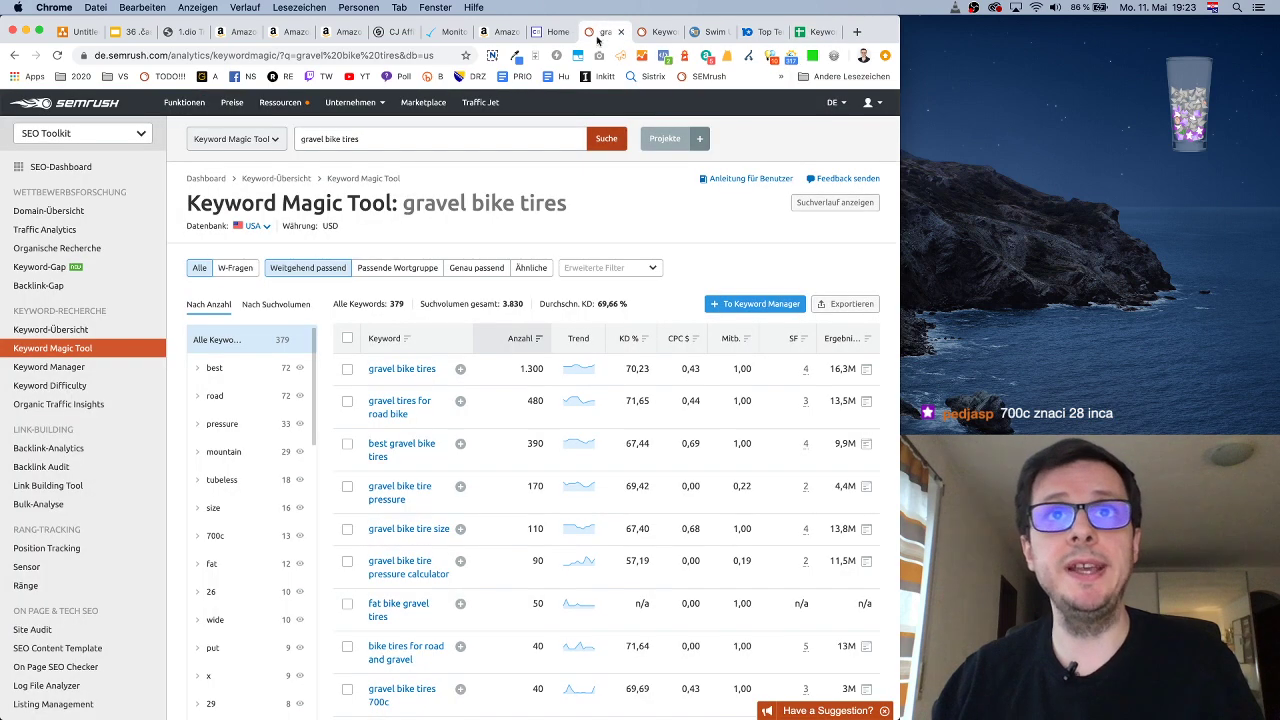
{"action": "left_click", "coordinate": [434, 368]}
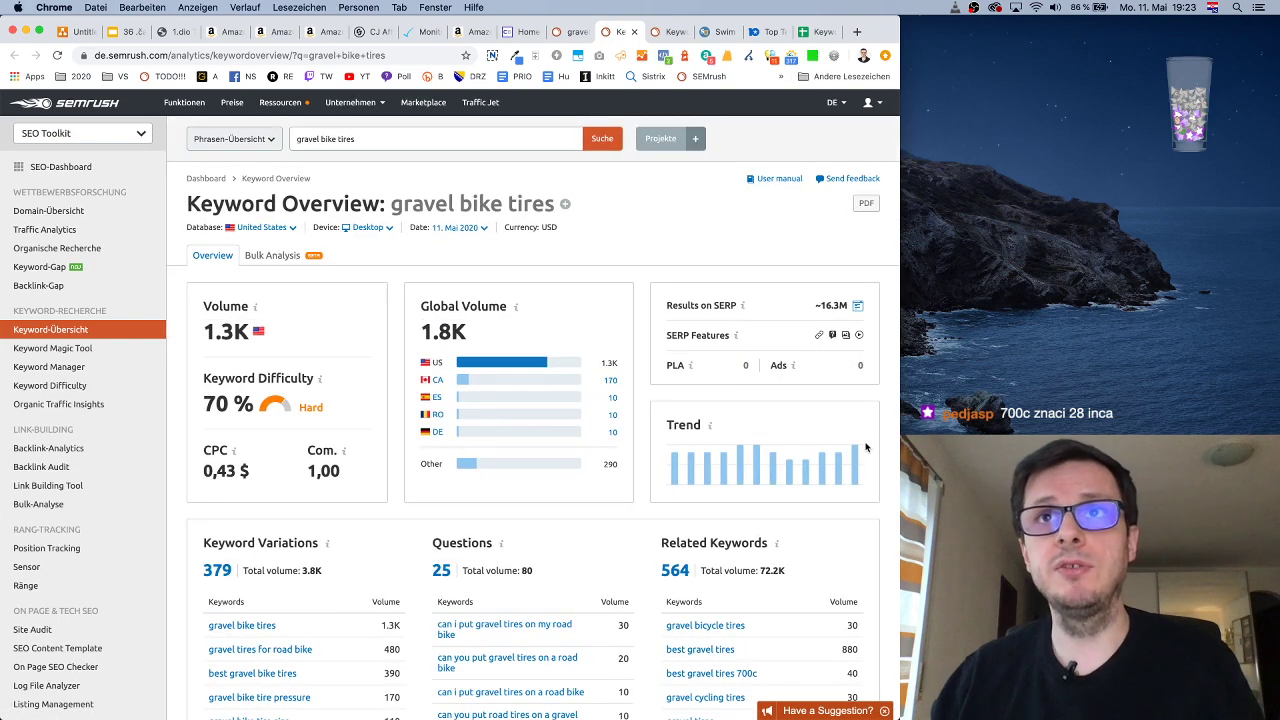
{"action": "scroll", "coordinate": [834, 449], "scroll_direction": "down", "scroll_amount": 1}
{"action": "left_click_drag", "start_coordinate": [768, 374], "coordinate": [866, 368]}
{"action": "left_click", "coordinate": [842, 368]}
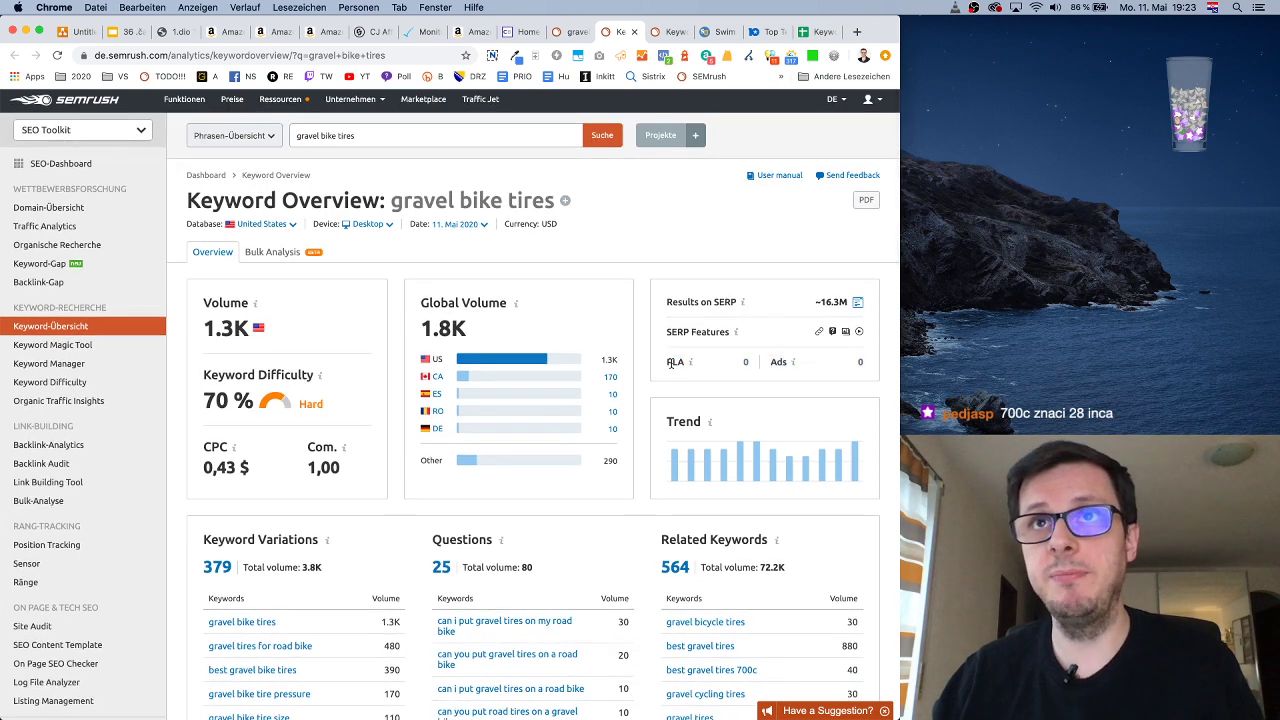
{"action": "left_click_drag", "start_coordinate": [662, 368], "coordinate": [870, 370]}
{"action": "left_click", "coordinate": [820, 372]}
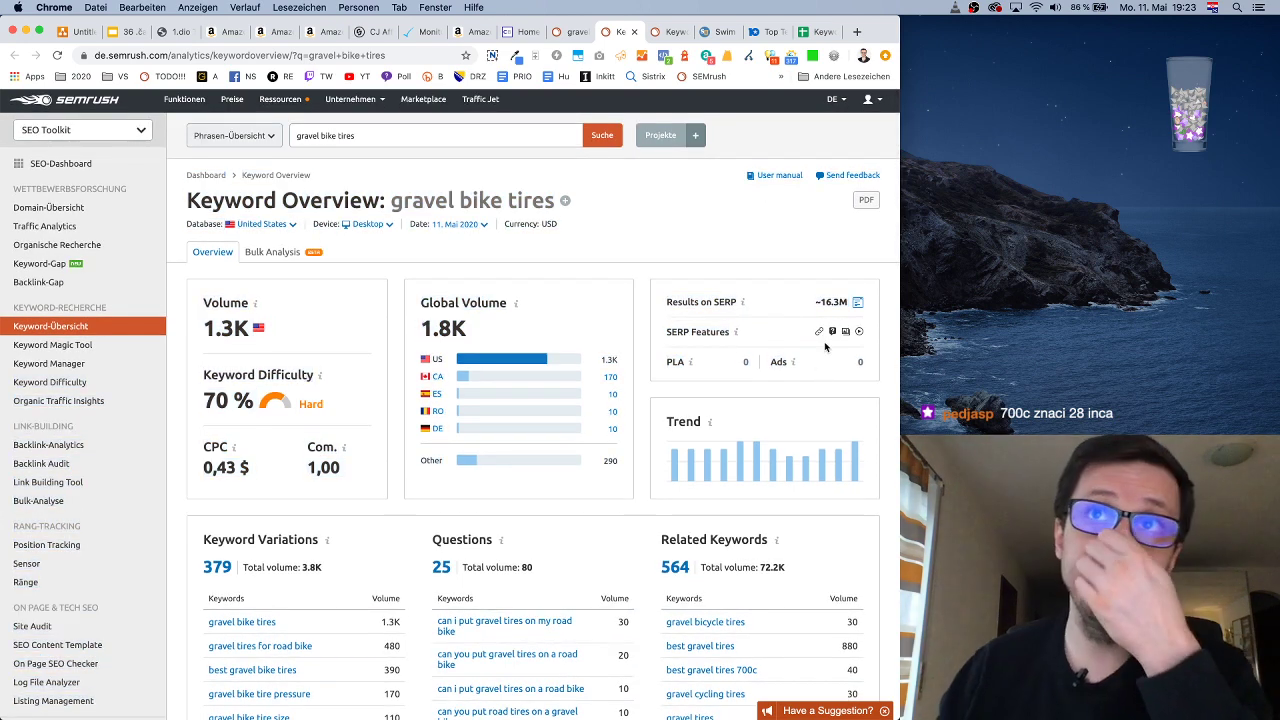
{"action": "mouse_move", "coordinate": [833, 333]}
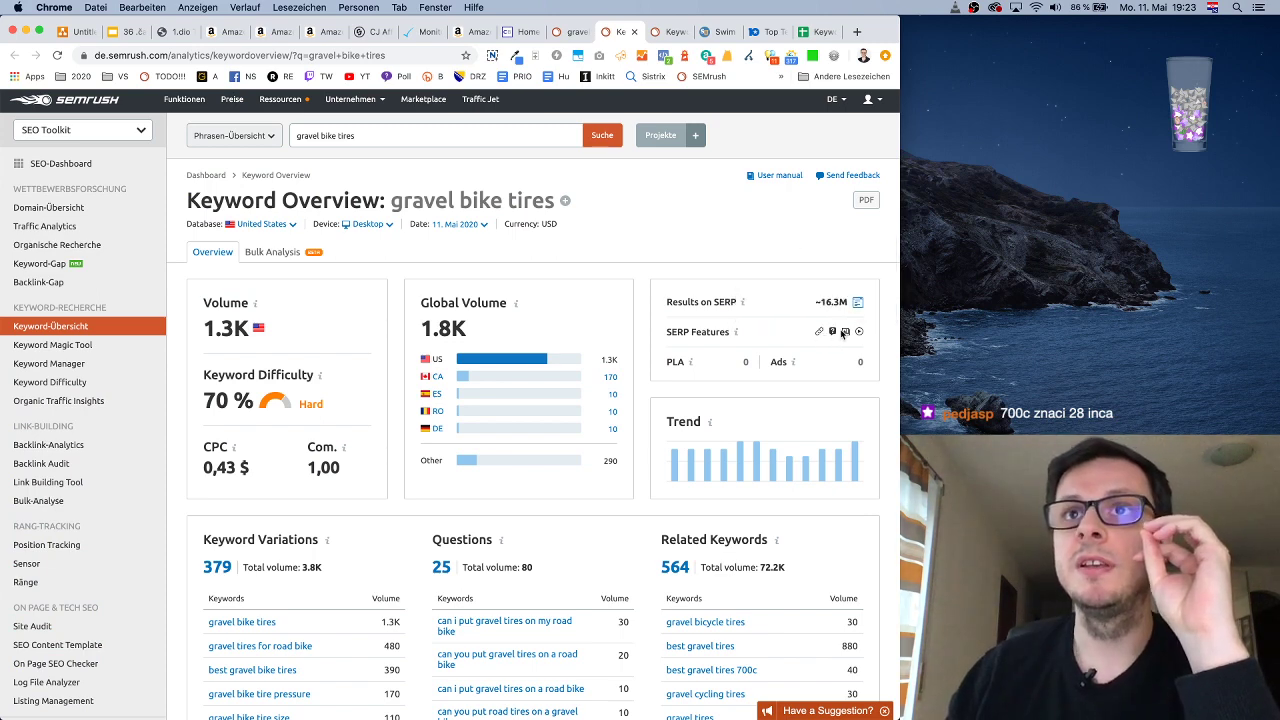
{"action": "scroll", "coordinate": [835, 333], "scroll_direction": "down", "scroll_amount": 1}
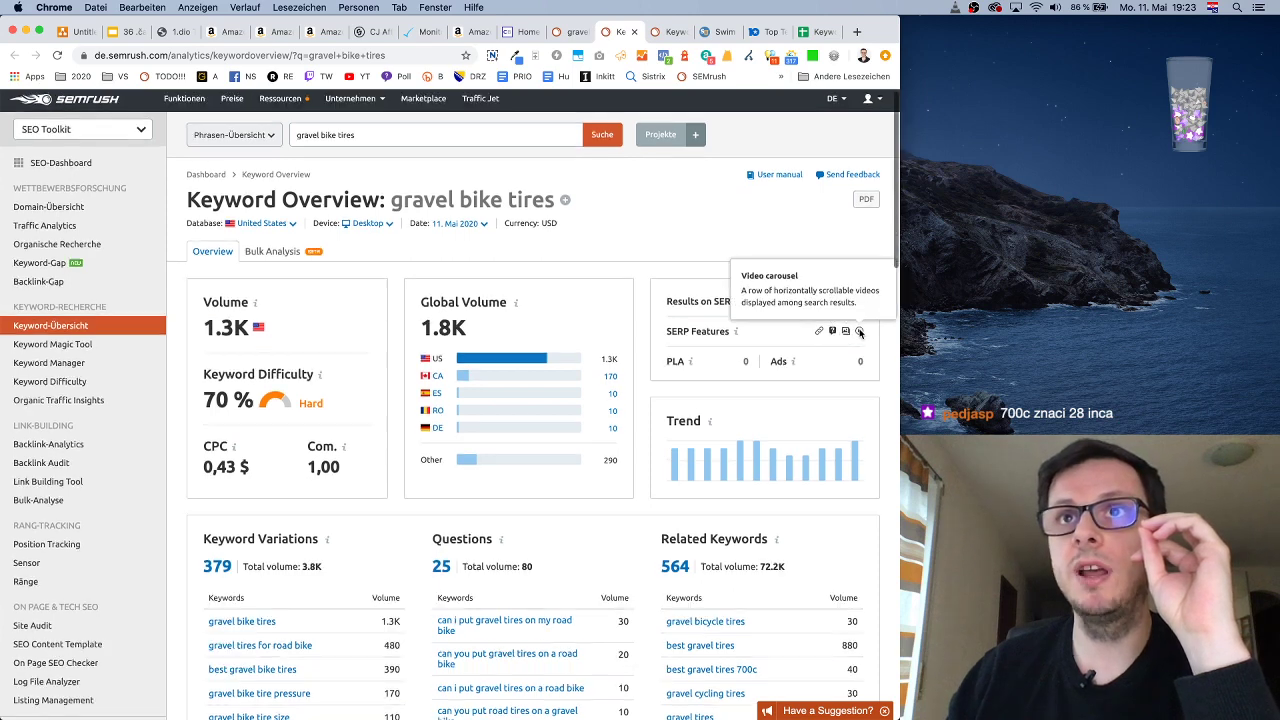
{"action": "scroll", "coordinate": [855, 333], "scroll_direction": "up", "scroll_amount": 1}
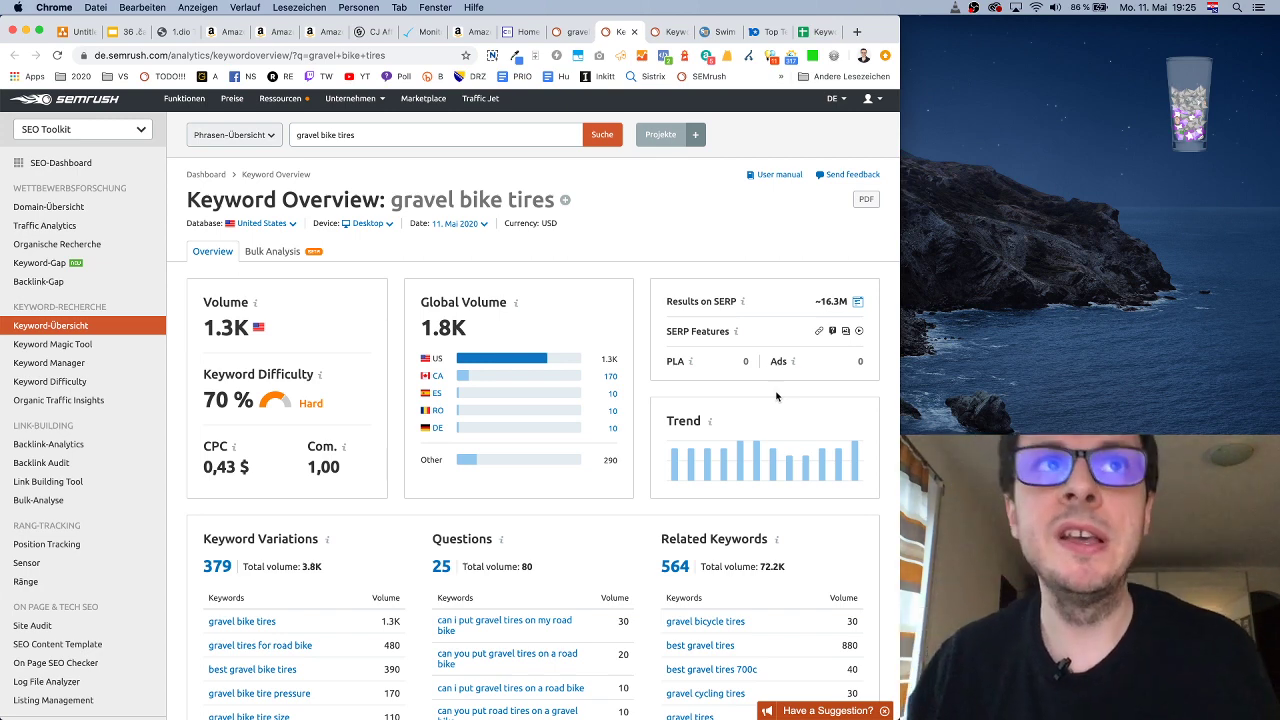
Return to the Keyword Analysis spreadsheet and review the Keyword Difficulty column across the keyword groups down to Questions
{"action": "left_click", "coordinate": [815, 32]}
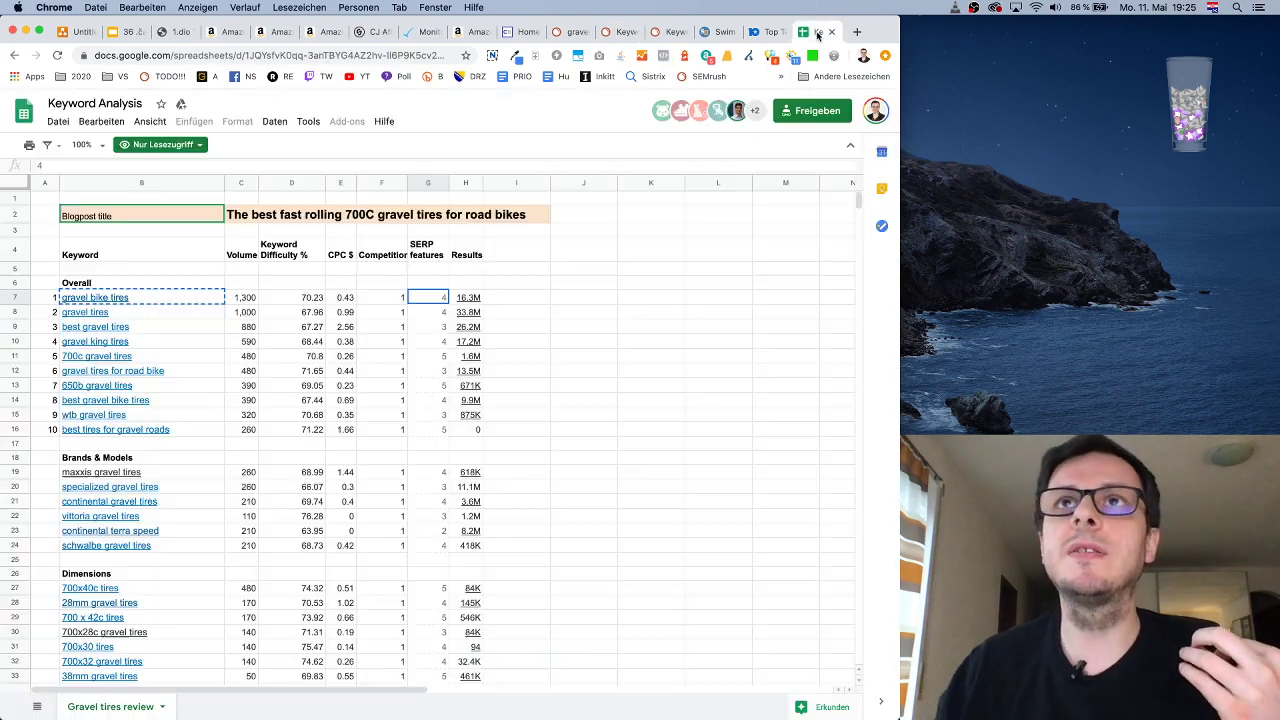
{"action": "left_click", "coordinate": [308, 256]}
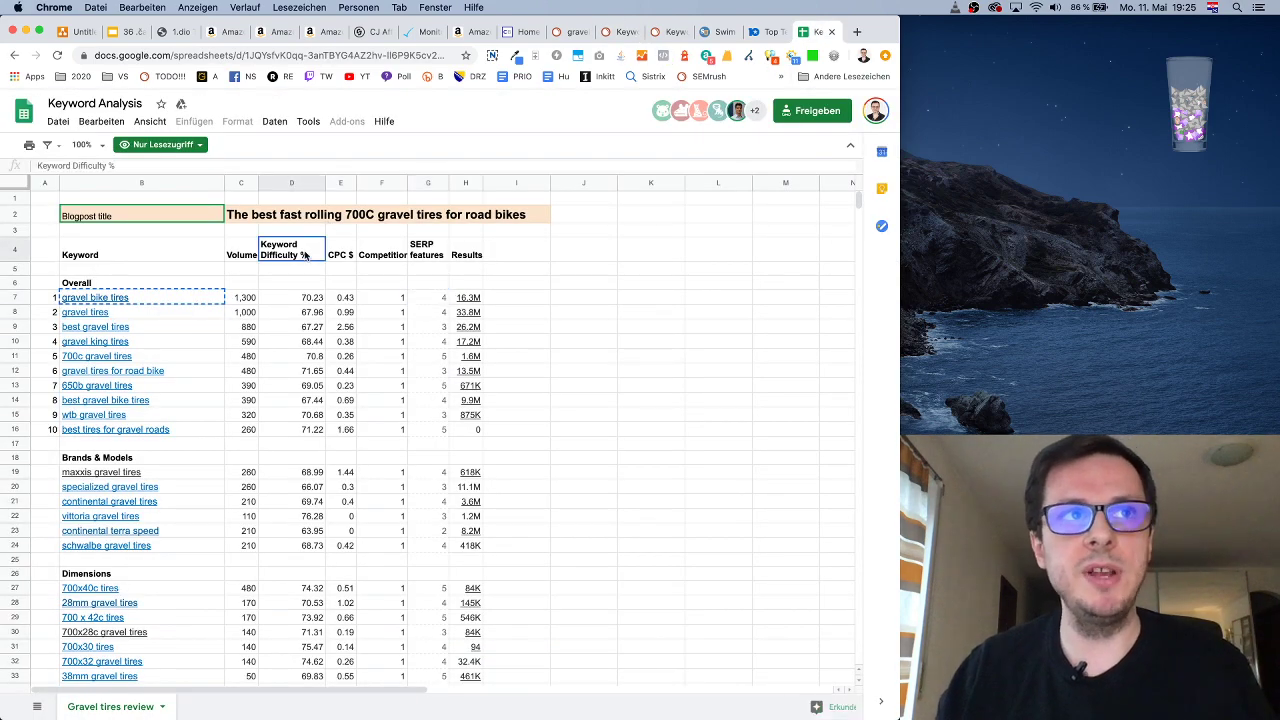
{"action": "scroll", "coordinate": [270, 491], "scroll_direction": "down", "scroll_amount": 10}
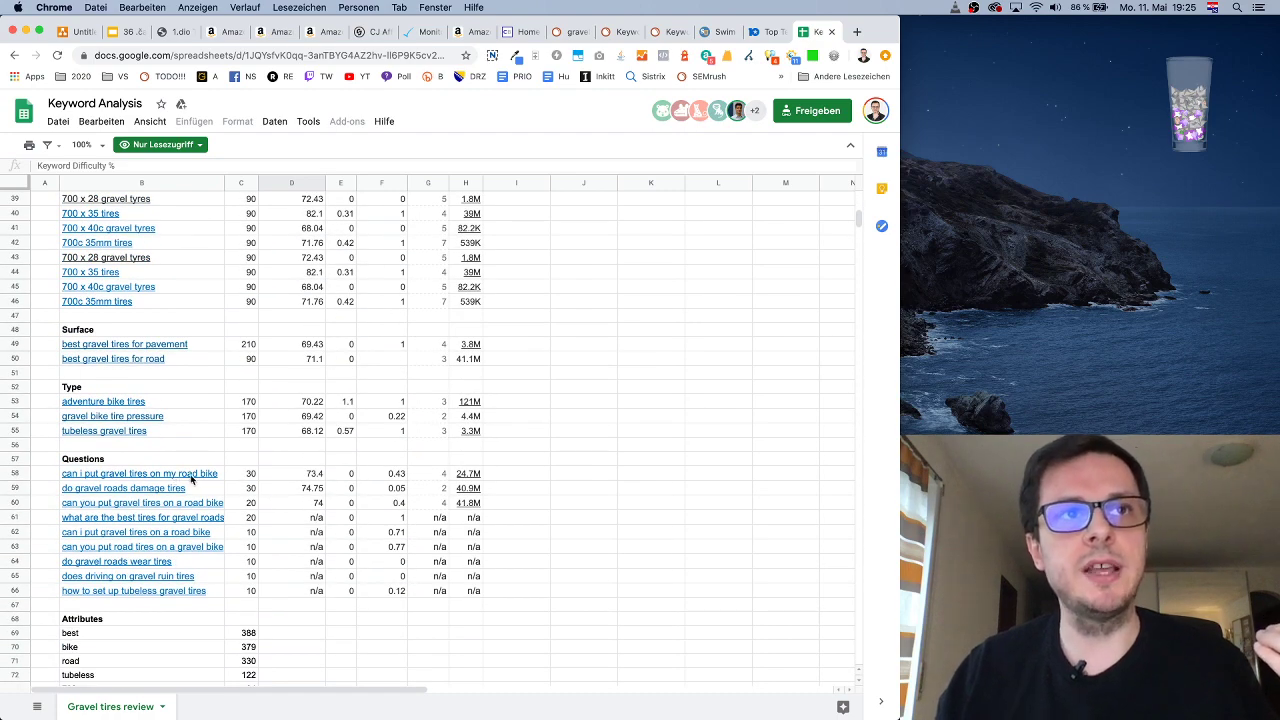
{"action": "scroll", "coordinate": [282, 490], "scroll_direction": "up", "scroll_amount": 10}
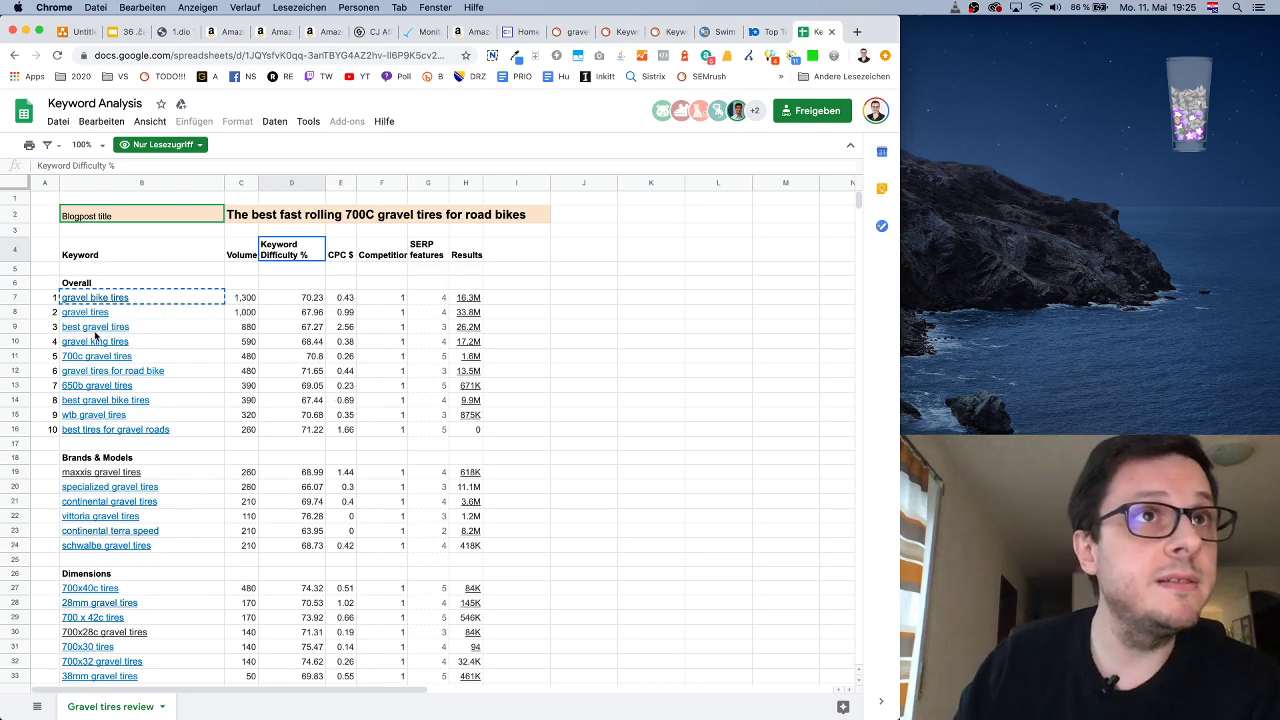
Compare "best gravel tires", "gravel king tires", "wtb gravel tires" and "best tires for gravel roads" by volume and difficulty in the Overall group
{"action": "left_click_drag", "start_coordinate": [137, 330], "coordinate": [246, 330]}
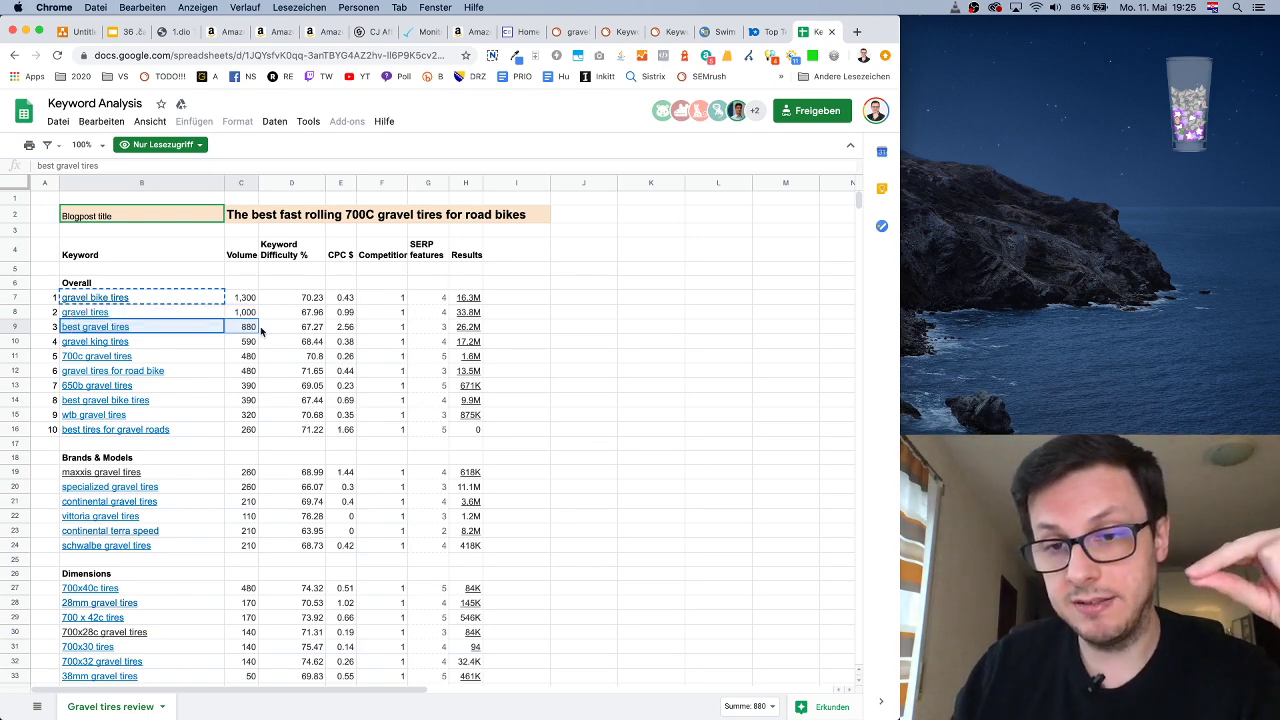
{"action": "left_click", "coordinate": [181, 344]}
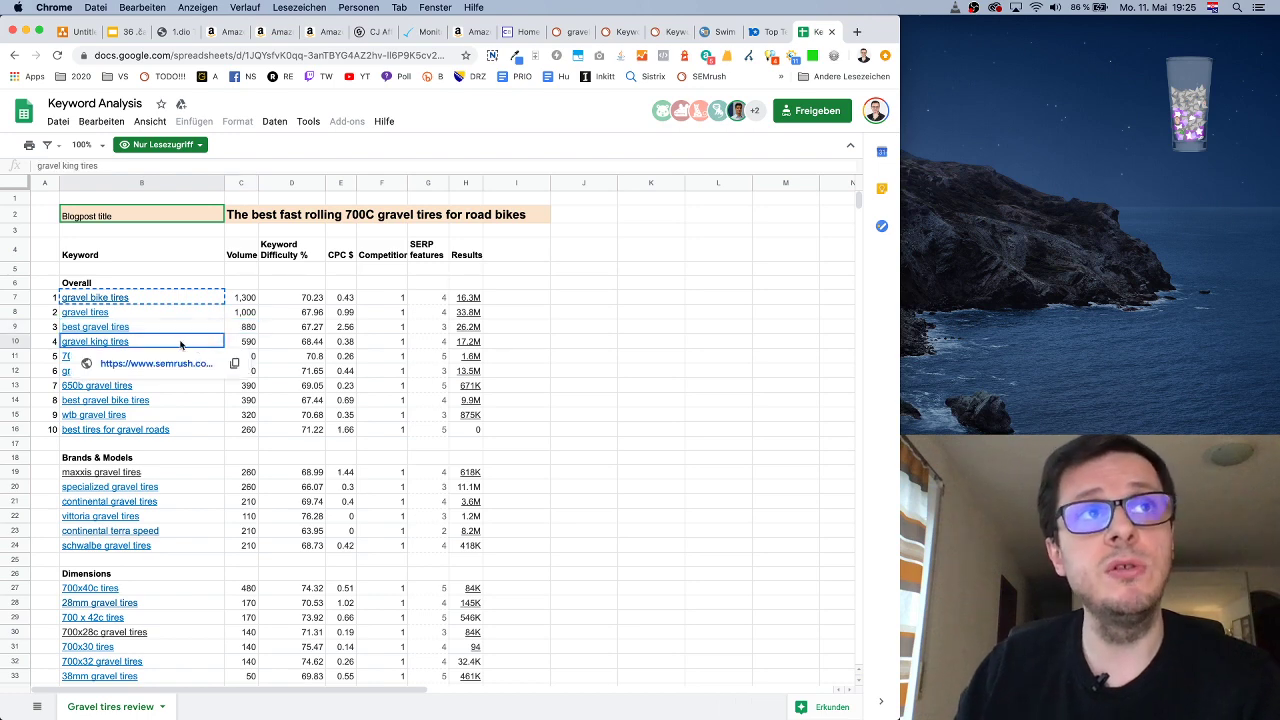
{"action": "left_click", "coordinate": [158, 330]}
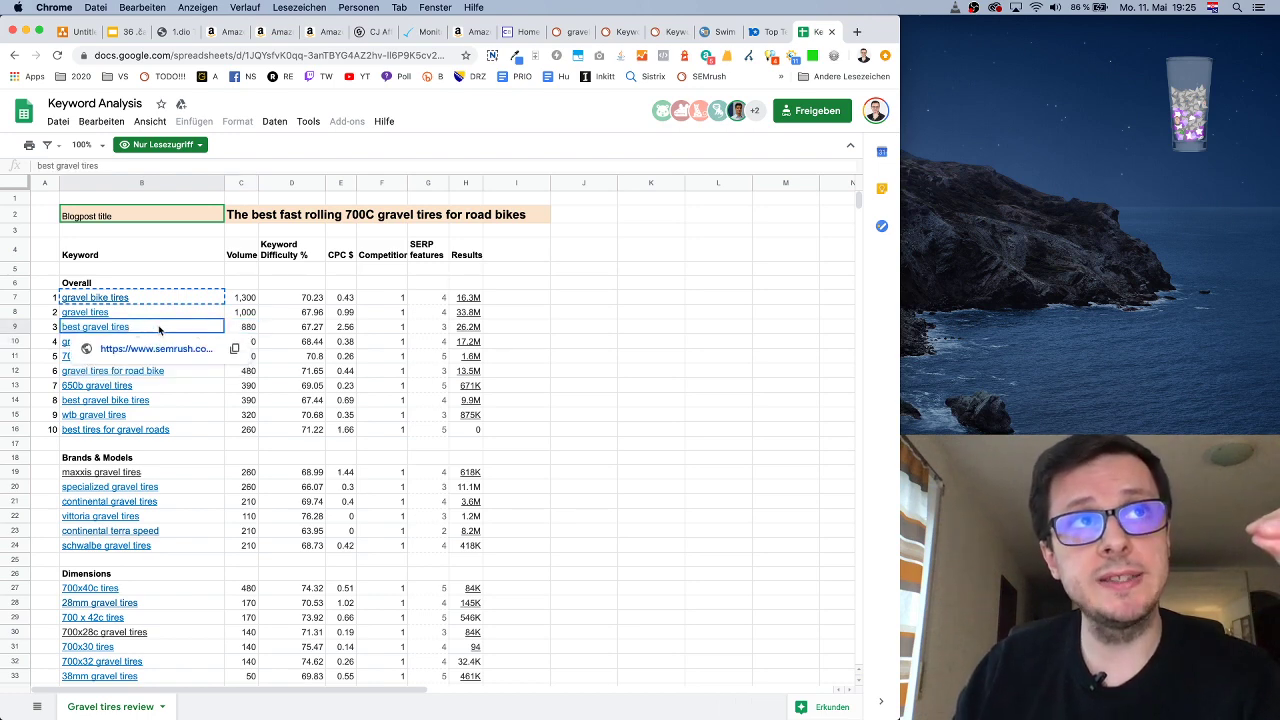
{"action": "left_click", "coordinate": [289, 416]}
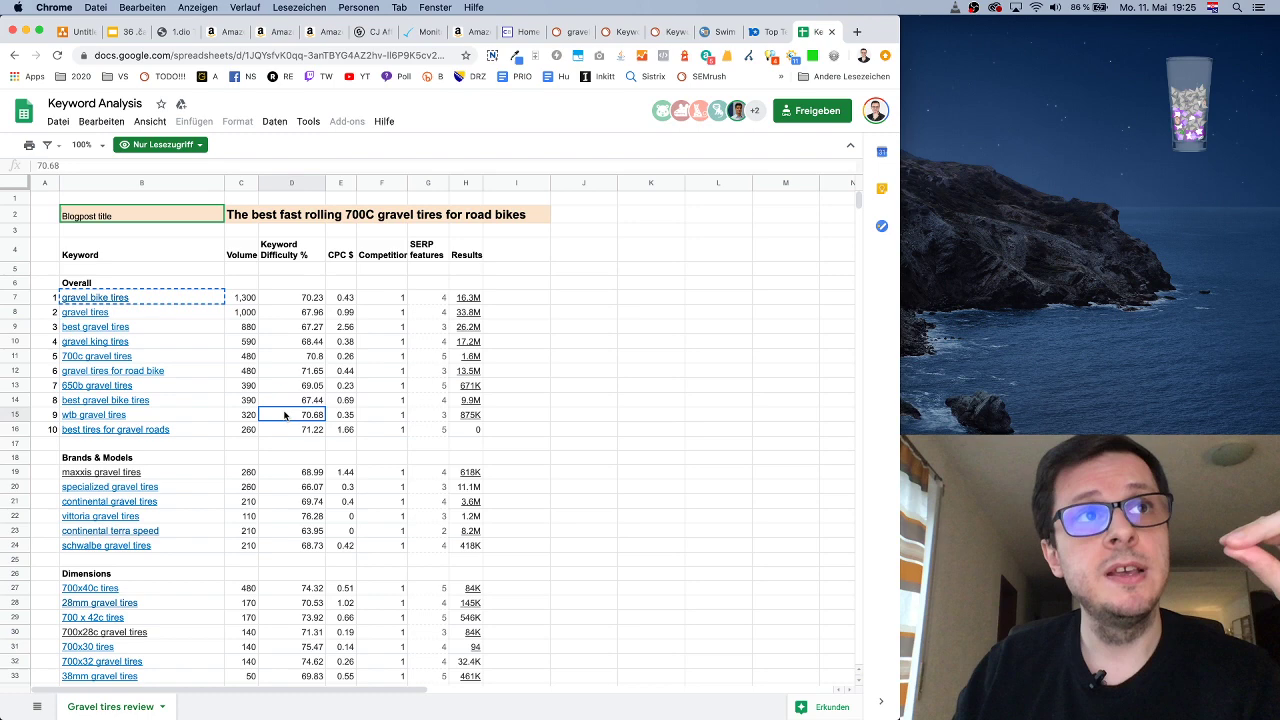
{"action": "left_click", "coordinate": [189, 431]}
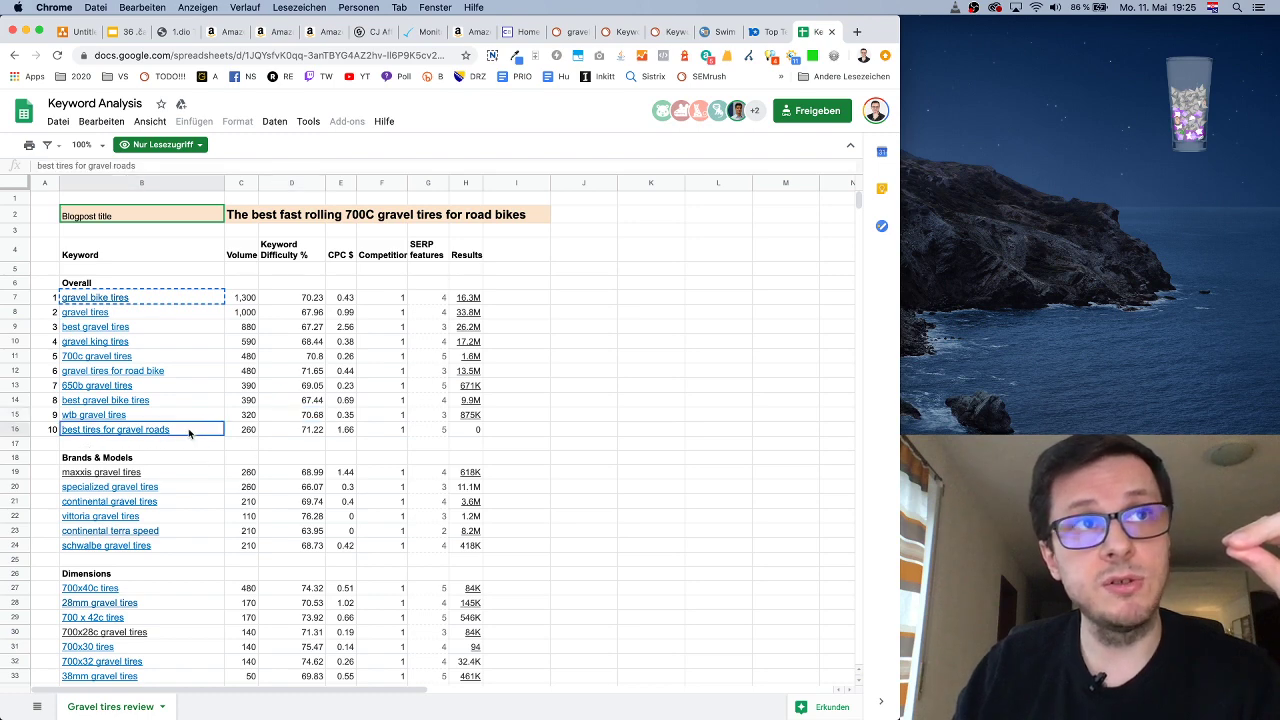
{"action": "left_click", "coordinate": [245, 430]}
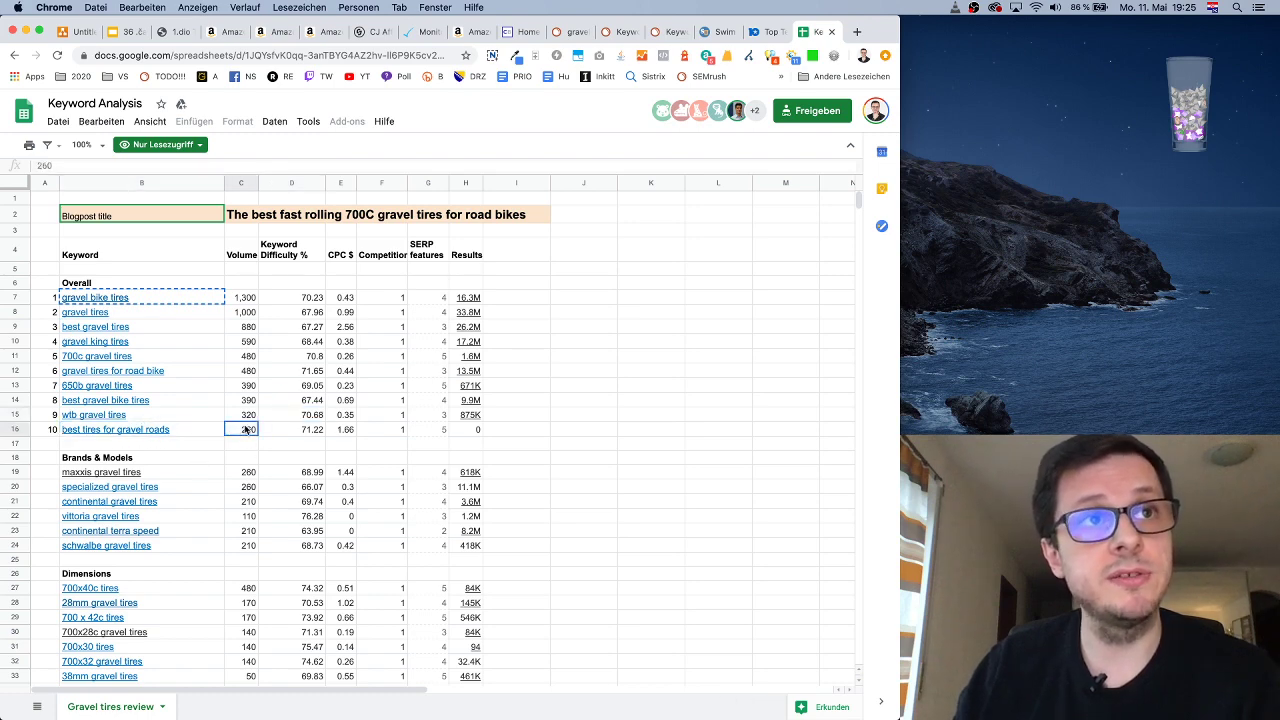
{"action": "scroll", "coordinate": [248, 429], "scroll_direction": "down", "scroll_amount": 2}
{"action": "scroll", "coordinate": [250, 429], "scroll_direction": "up", "scroll_amount": 1}
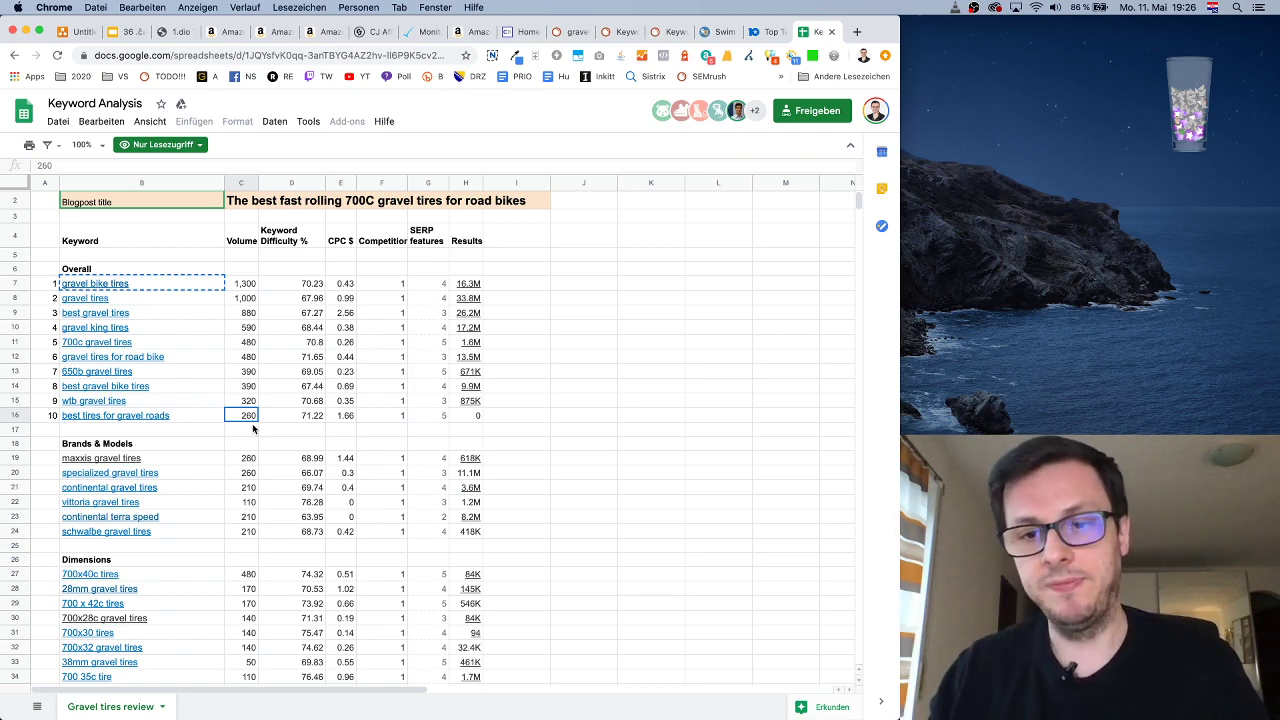
Compare the PLA and Ads figures of "pink gaming laptop" and "gravel bike tires" in their SEMrush Keyword Overviews
{"action": "left_click", "coordinate": [660, 33]}
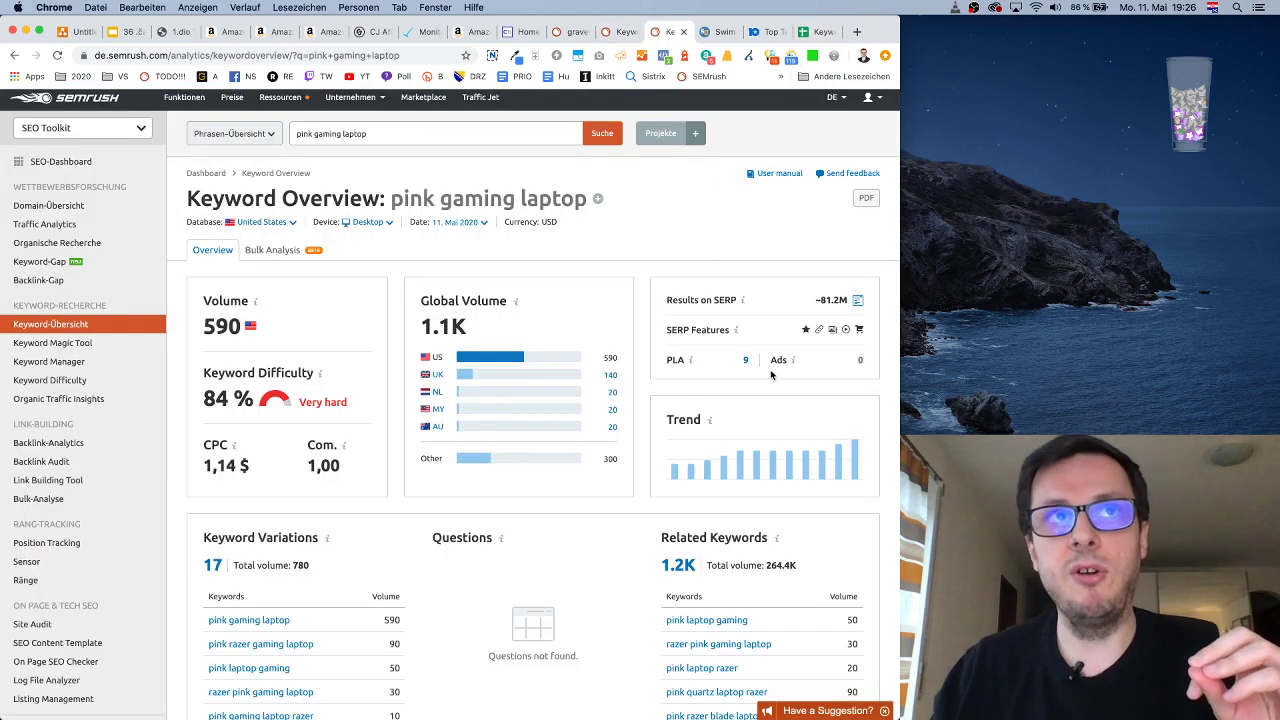
{"action": "left_click_drag", "start_coordinate": [733, 366], "coordinate": [860, 358]}
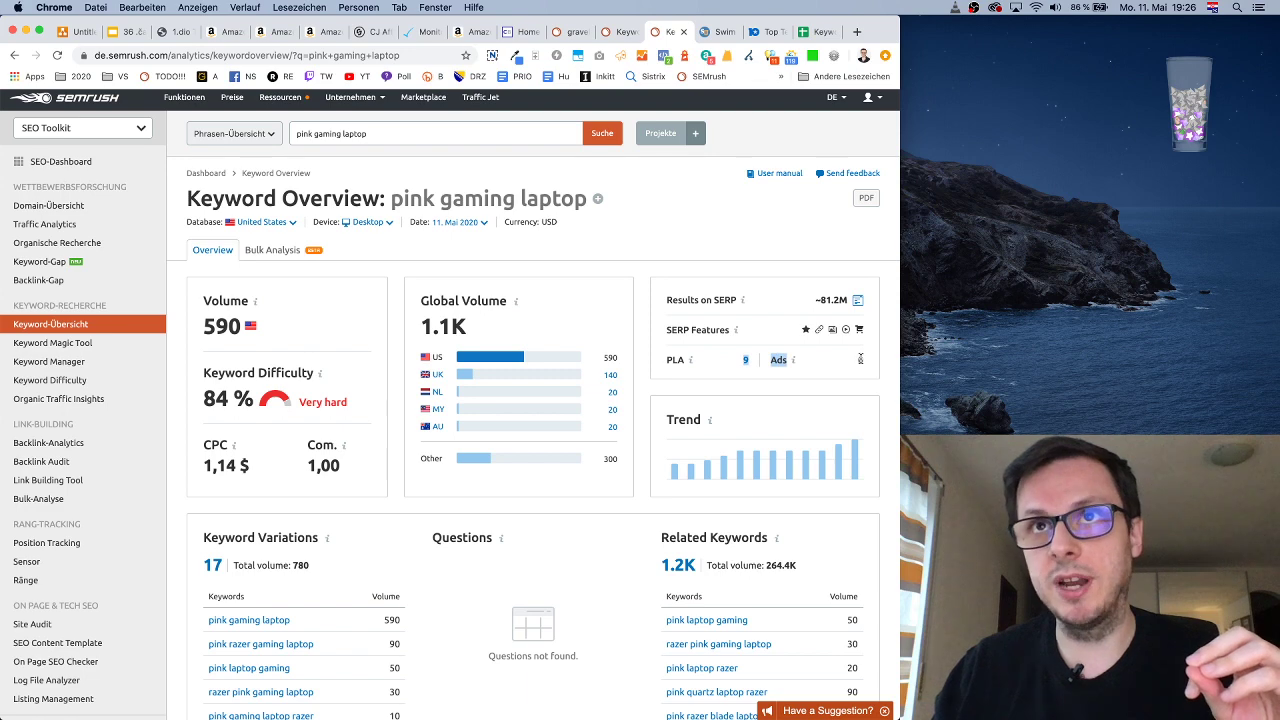
{"action": "left_click", "coordinate": [621, 34]}
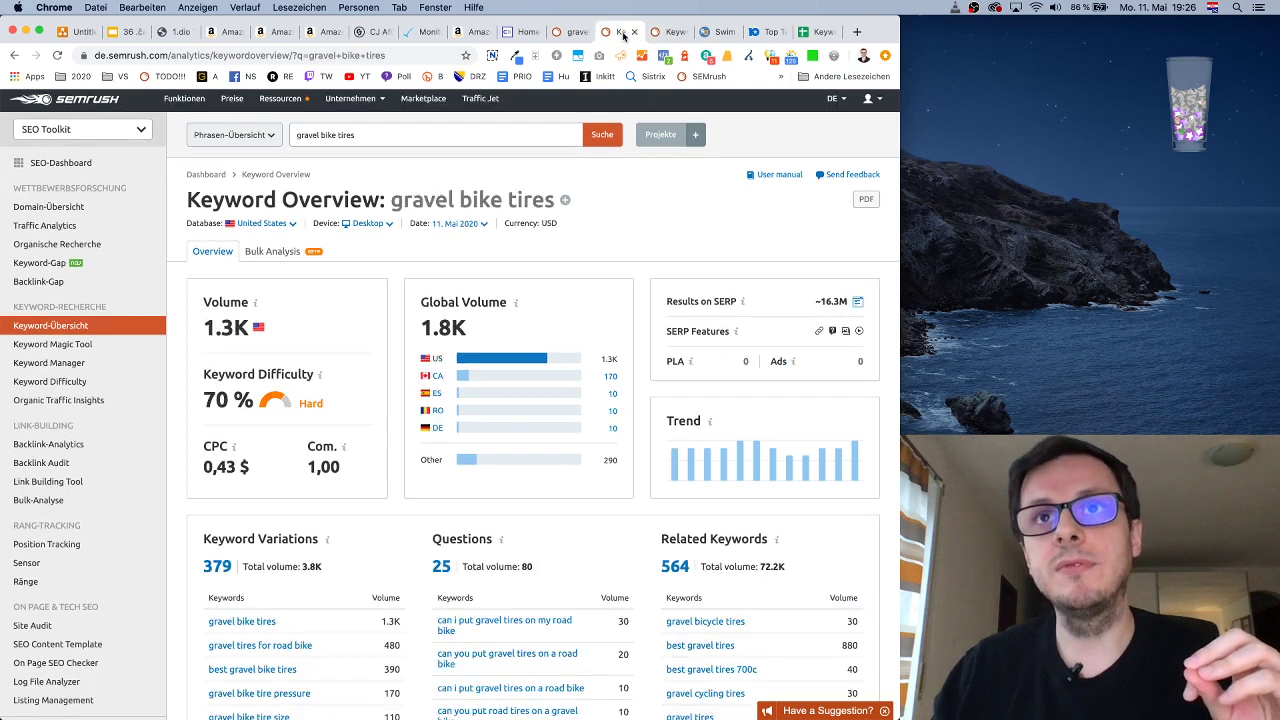
{"action": "left_click_drag", "start_coordinate": [735, 366], "coordinate": [868, 365]}
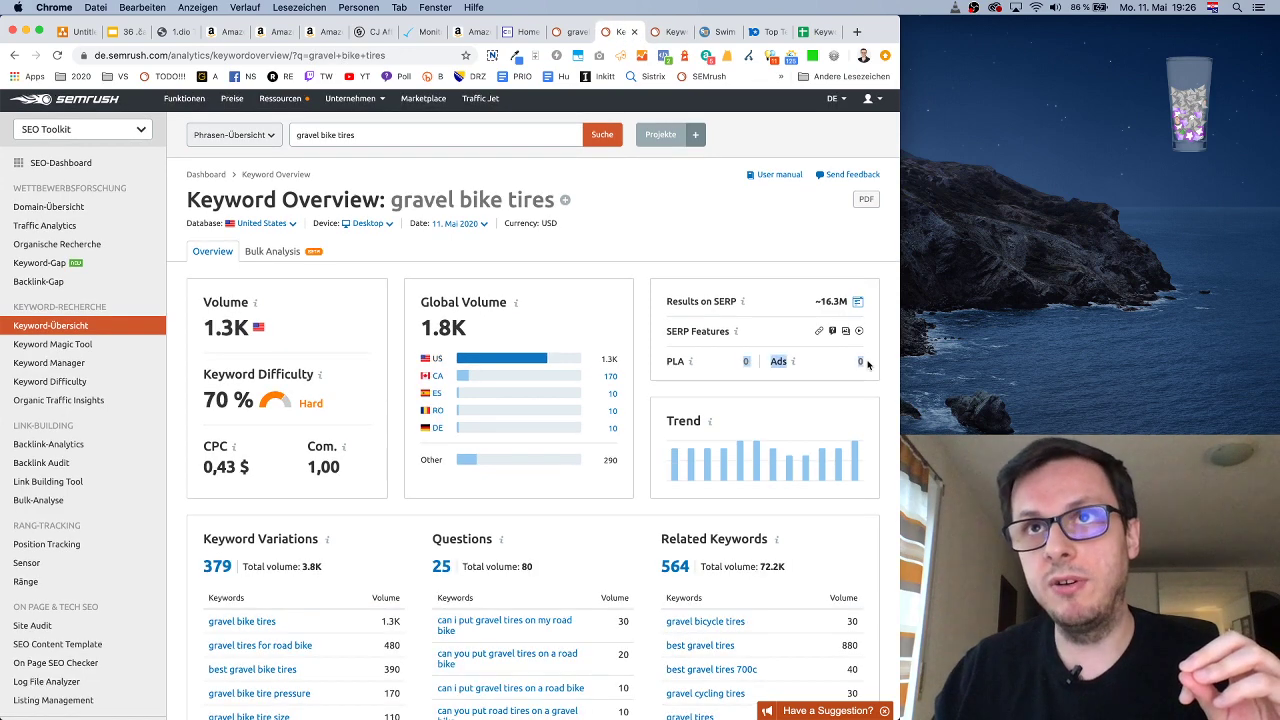
{"action": "left_click", "coordinate": [838, 364]}
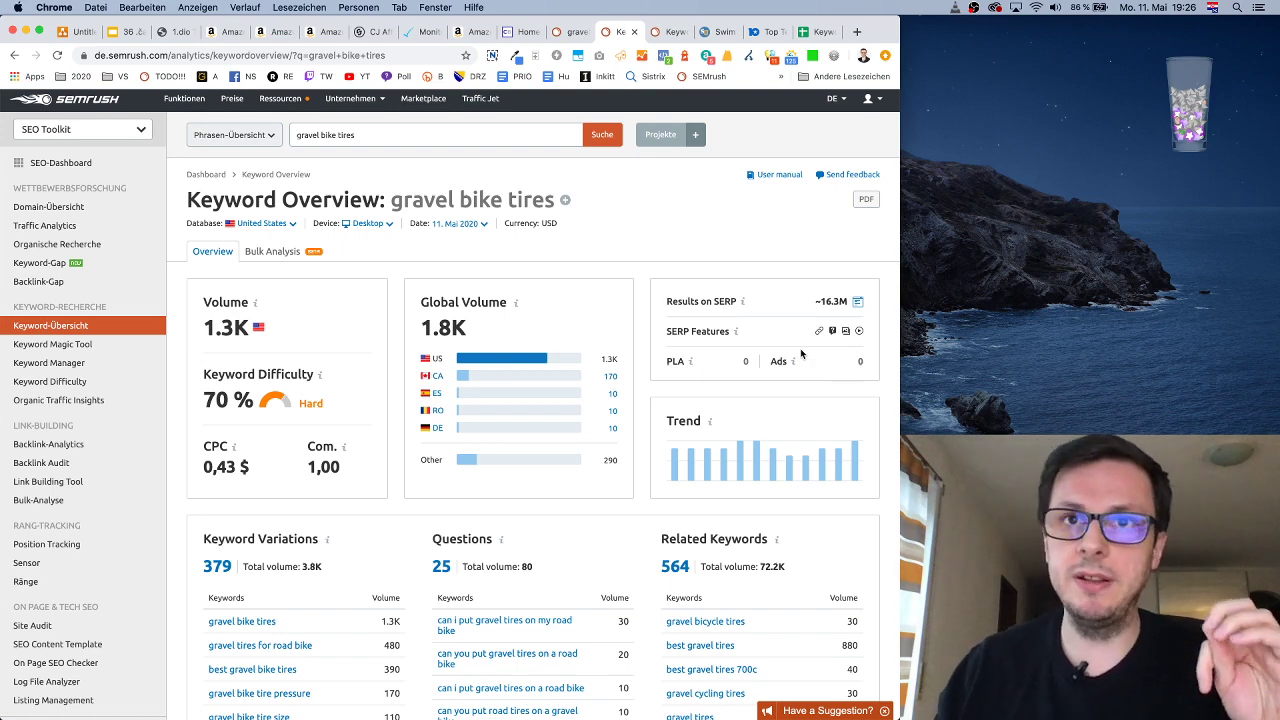
Open the overview of the keyword variation "gravel tires for road bike" and examine its SERP features and country volumes
{"action": "scroll", "coordinate": [799, 353], "scroll_direction": "down", "scroll_amount": 2}
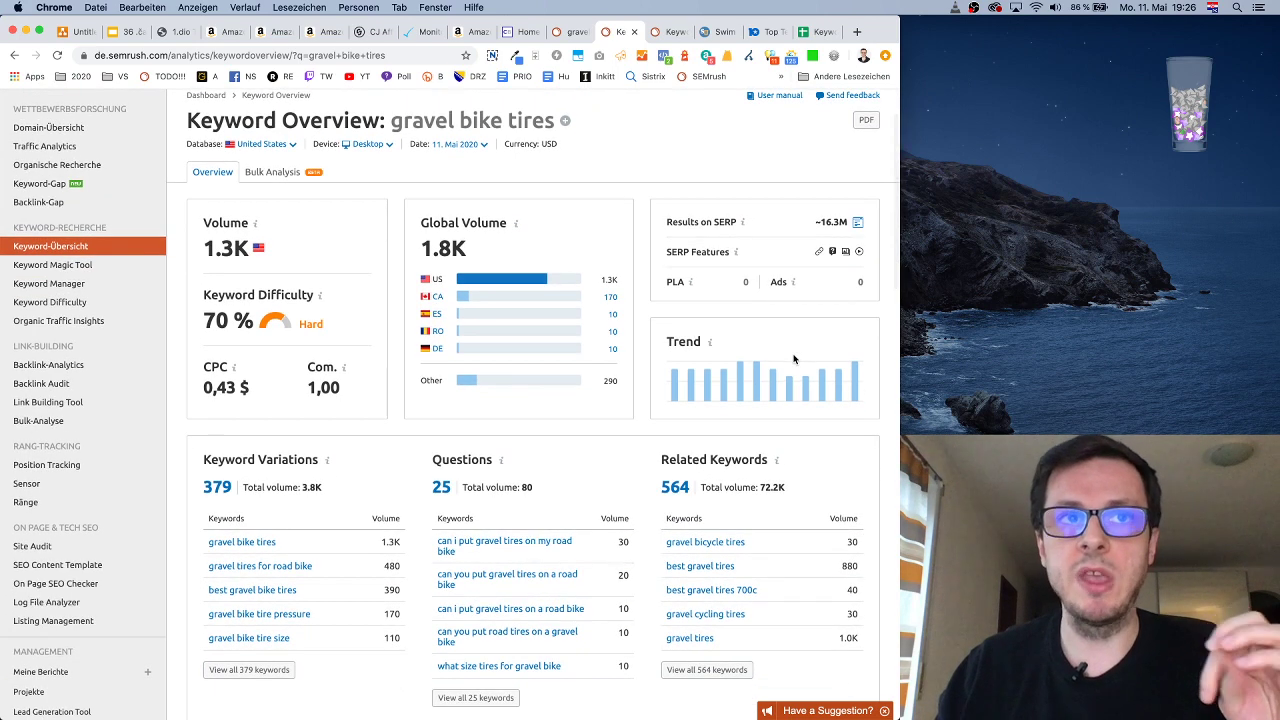
{"action": "left_click_drag", "start_coordinate": [347, 570], "coordinate": [183, 563]}
{"action": "left_click", "coordinate": [237, 567]}
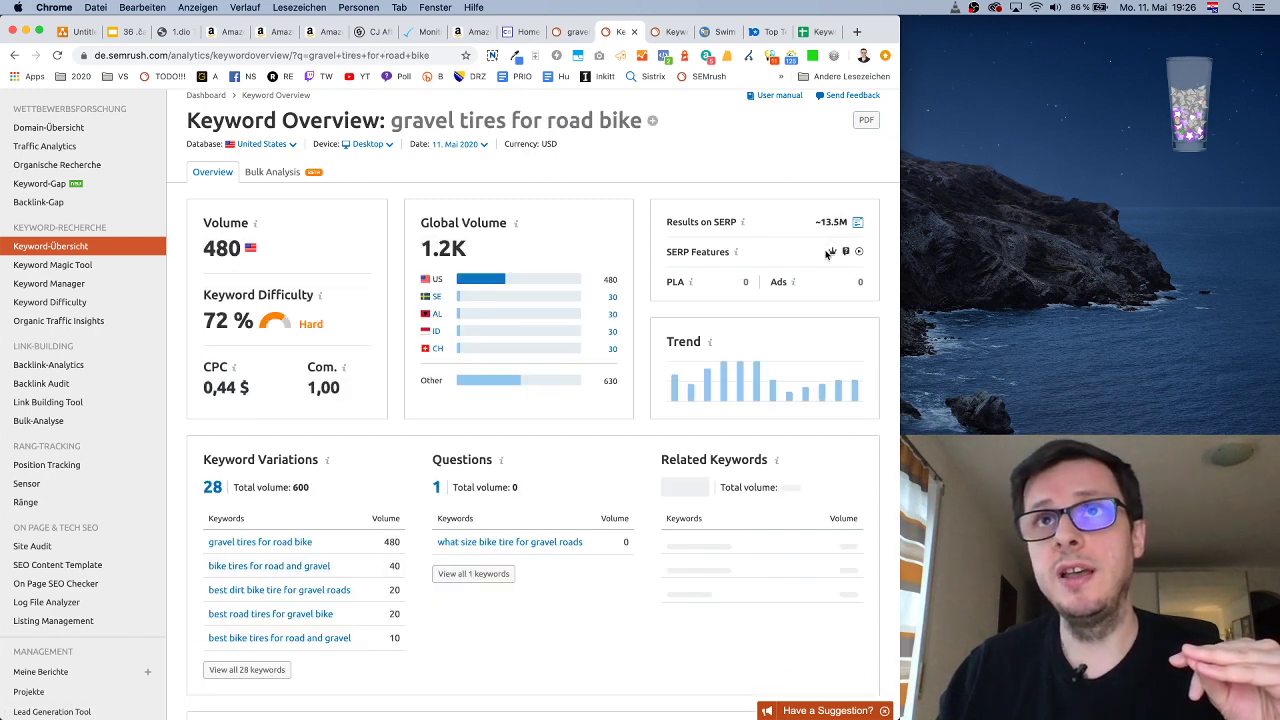
{"action": "mouse_move", "coordinate": [831, 253]}
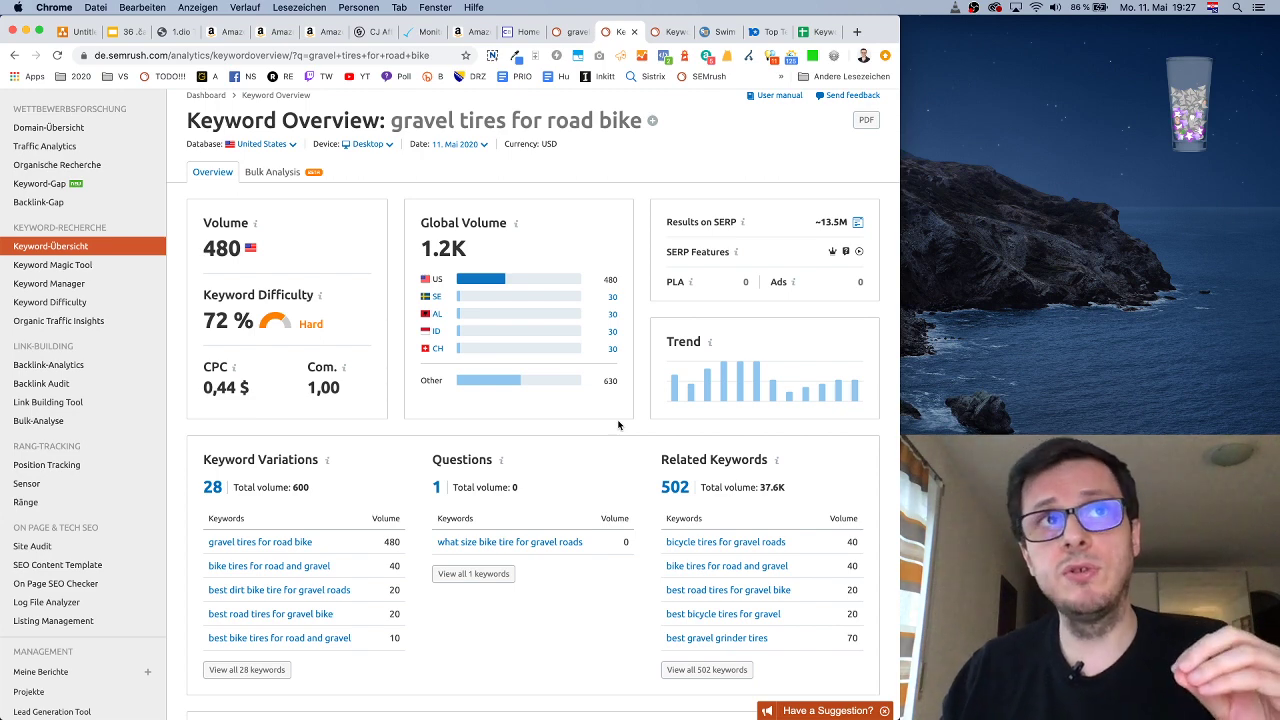
{"action": "mouse_move", "coordinate": [484, 352]}
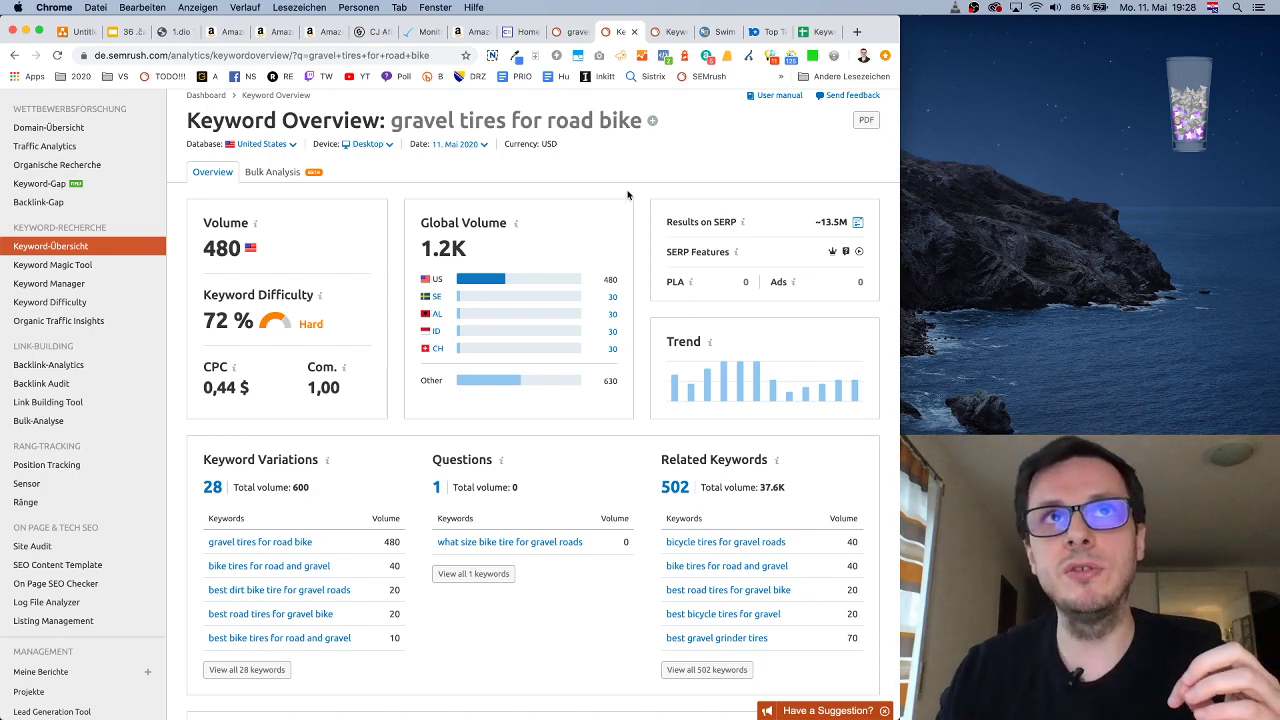
{"action": "scroll", "coordinate": [627, 190], "scroll_direction": "up", "scroll_amount": 2}
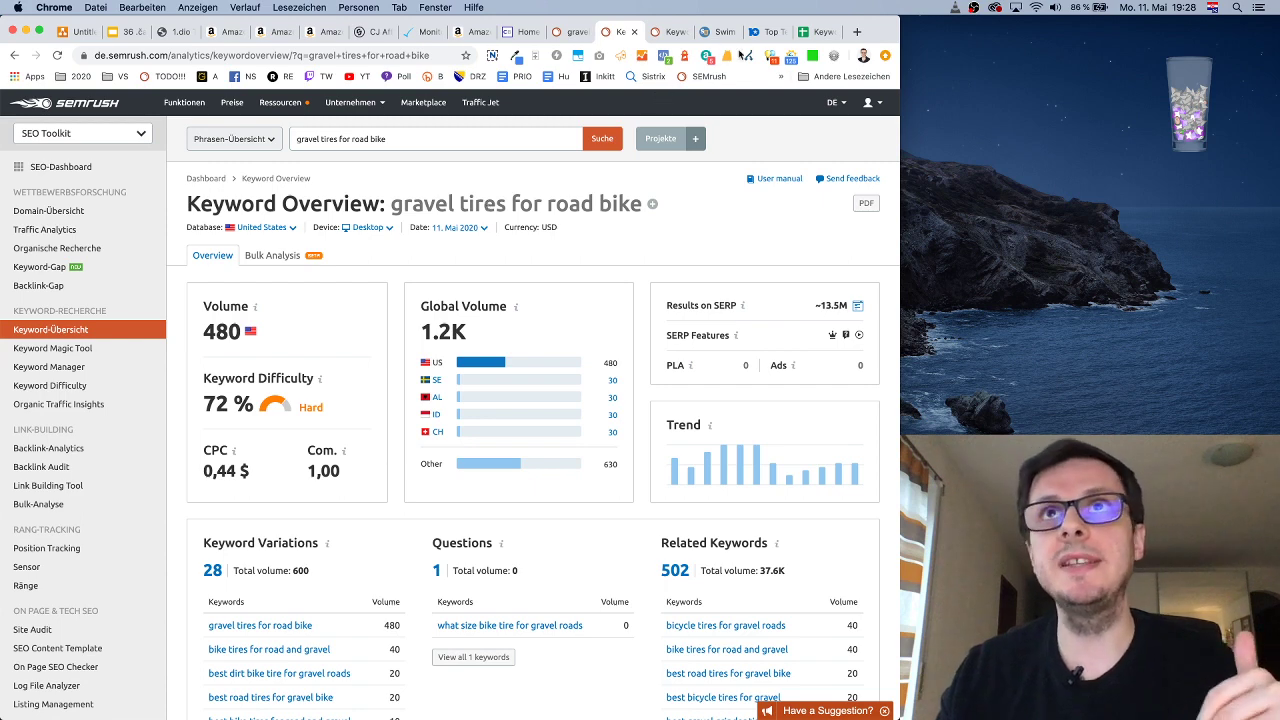
{"action": "left_click", "coordinate": [805, 36]}
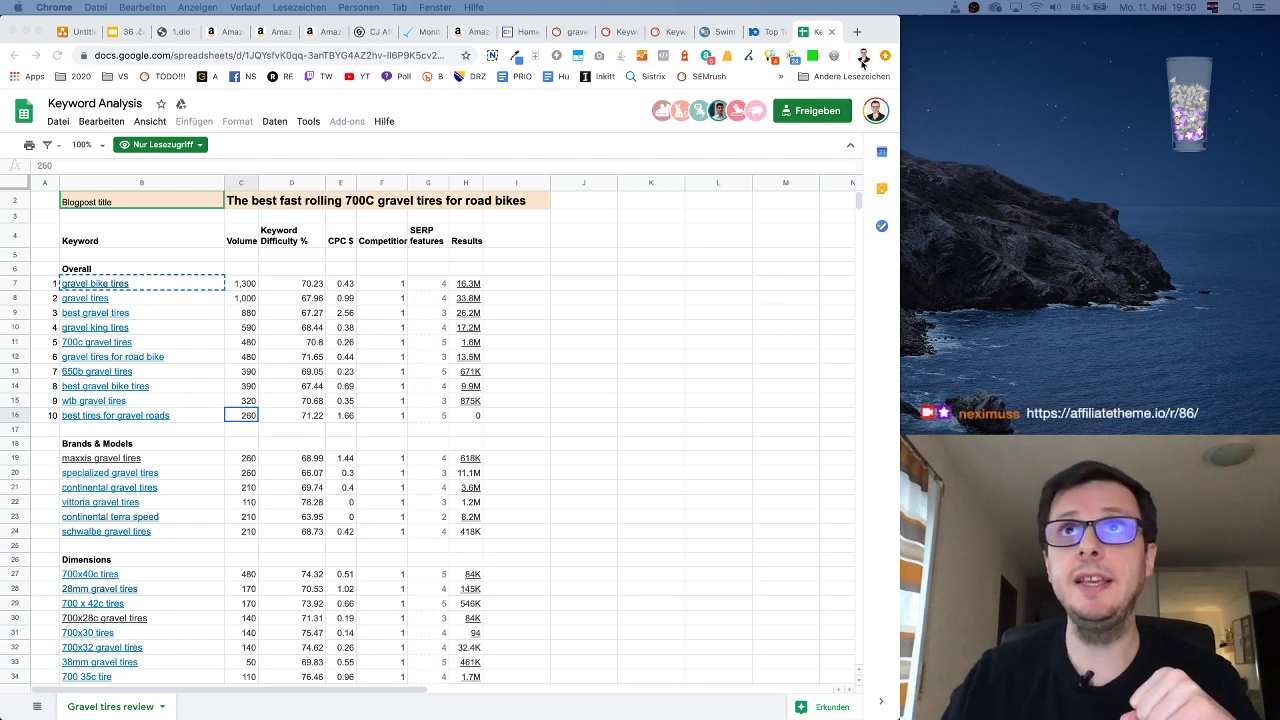
{"action": "left_click", "coordinate": [856, 31]}
{"action": "type", "text": "https://affiliatetheme.io/r/86/"}
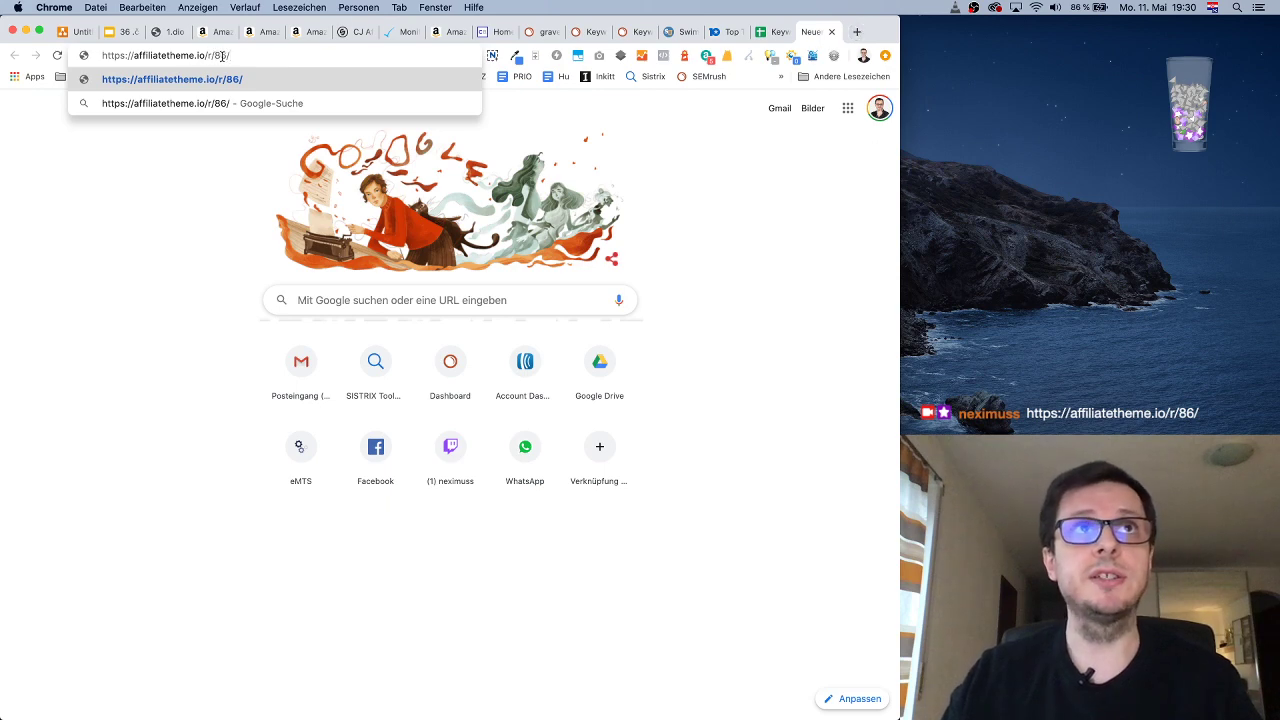
{"action": "key", "text": "Return"}
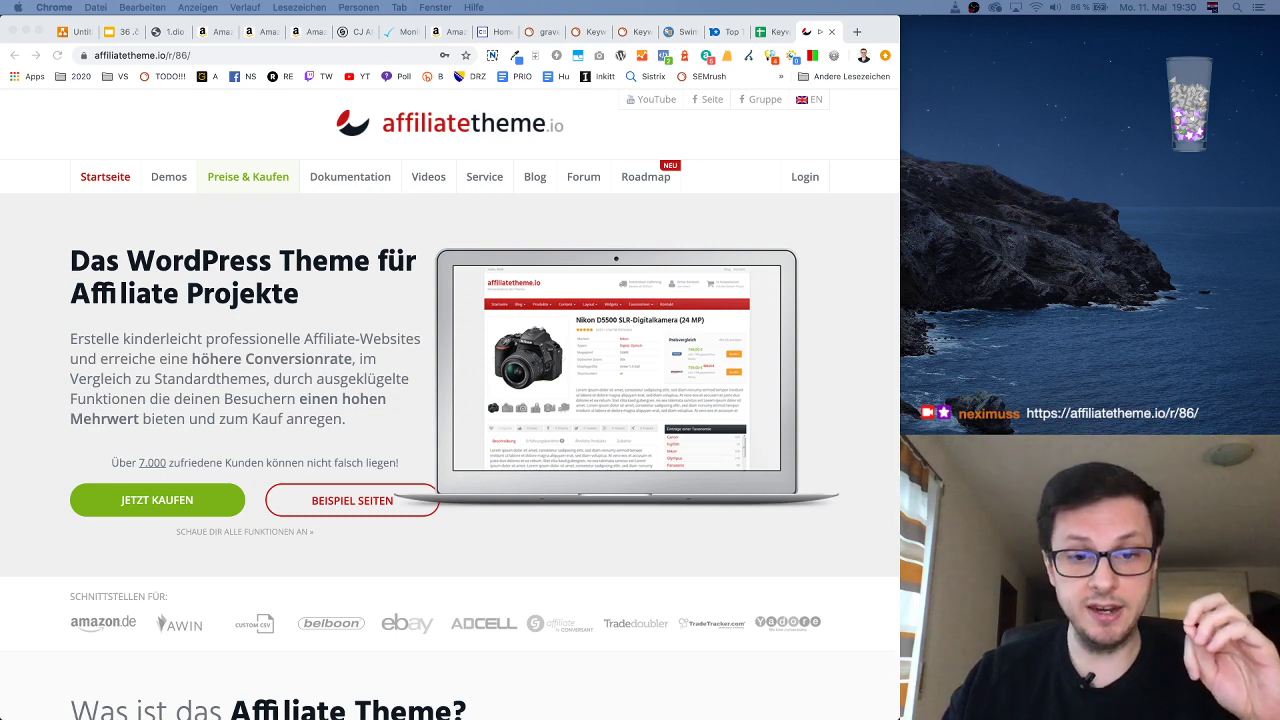
{"action": "left_click", "coordinate": [181, 503]}
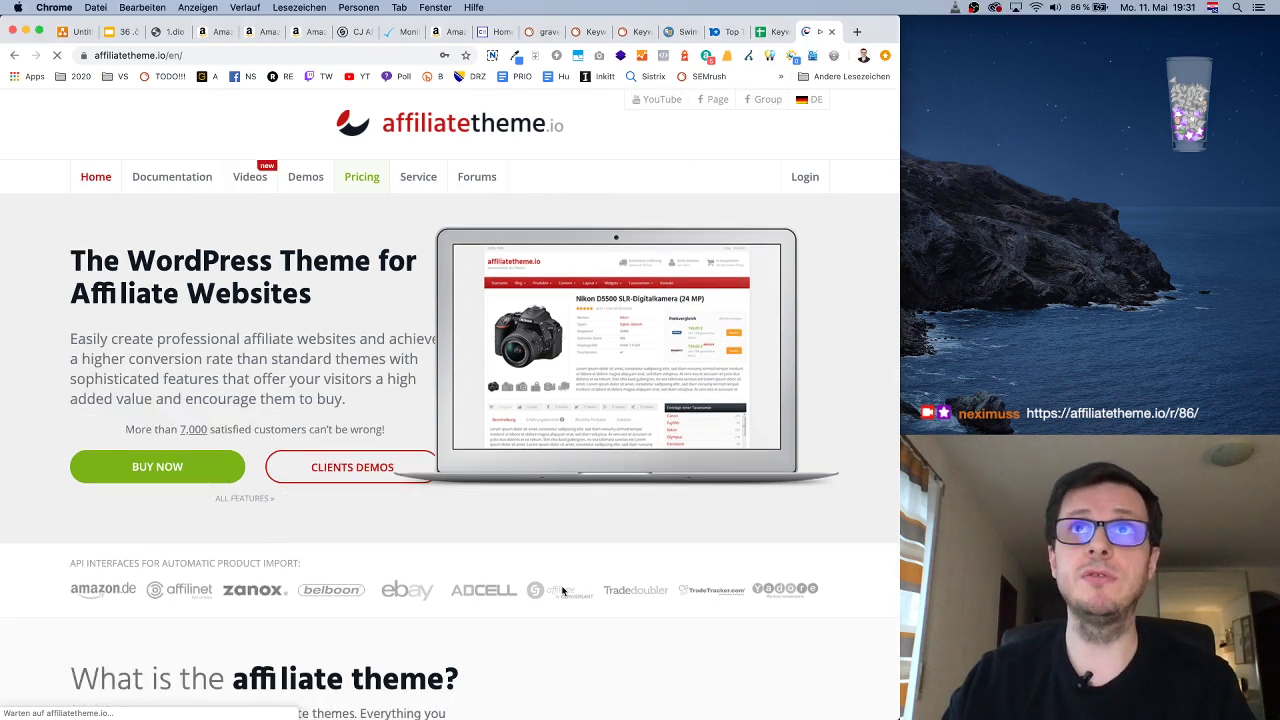
{"action": "left_click", "coordinate": [160, 466]}
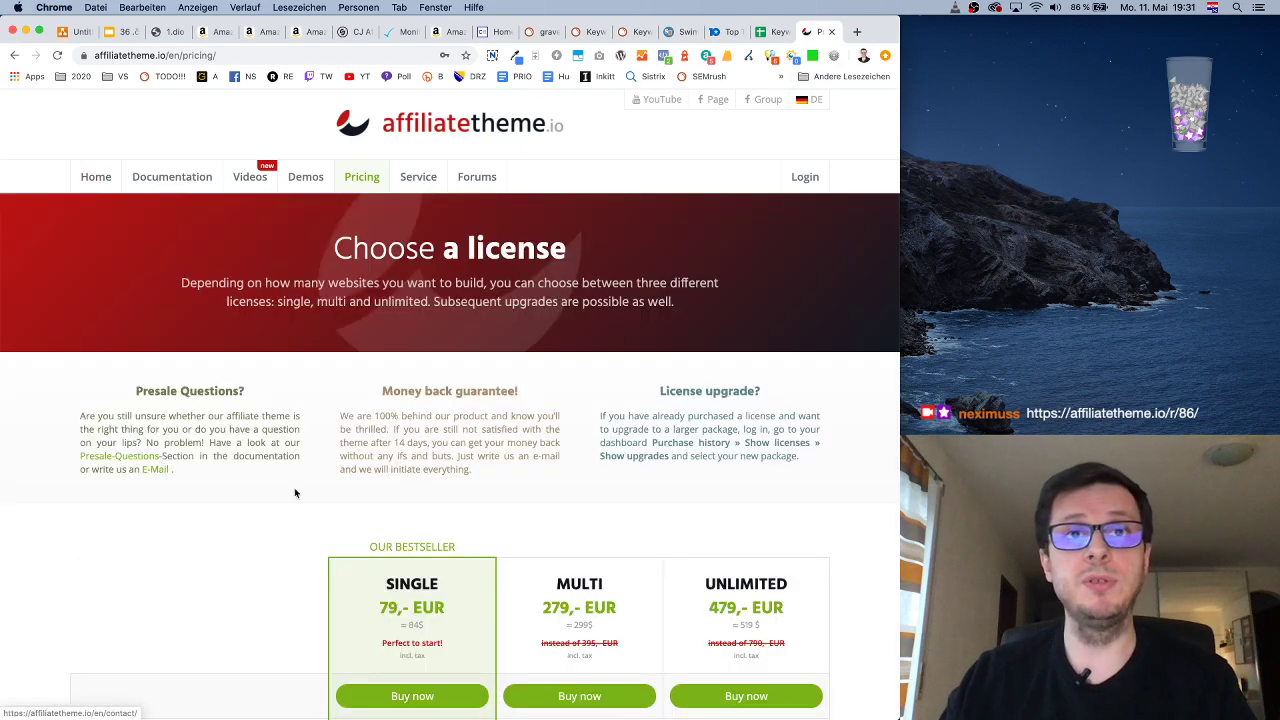
Review the license comparison table and add the Single license at 79 EUR to the checkout
{"action": "scroll", "coordinate": [415, 463], "scroll_direction": "down", "scroll_amount": 15}
{"action": "scroll", "coordinate": [415, 463], "scroll_direction": "up", "scroll_amount": 5}
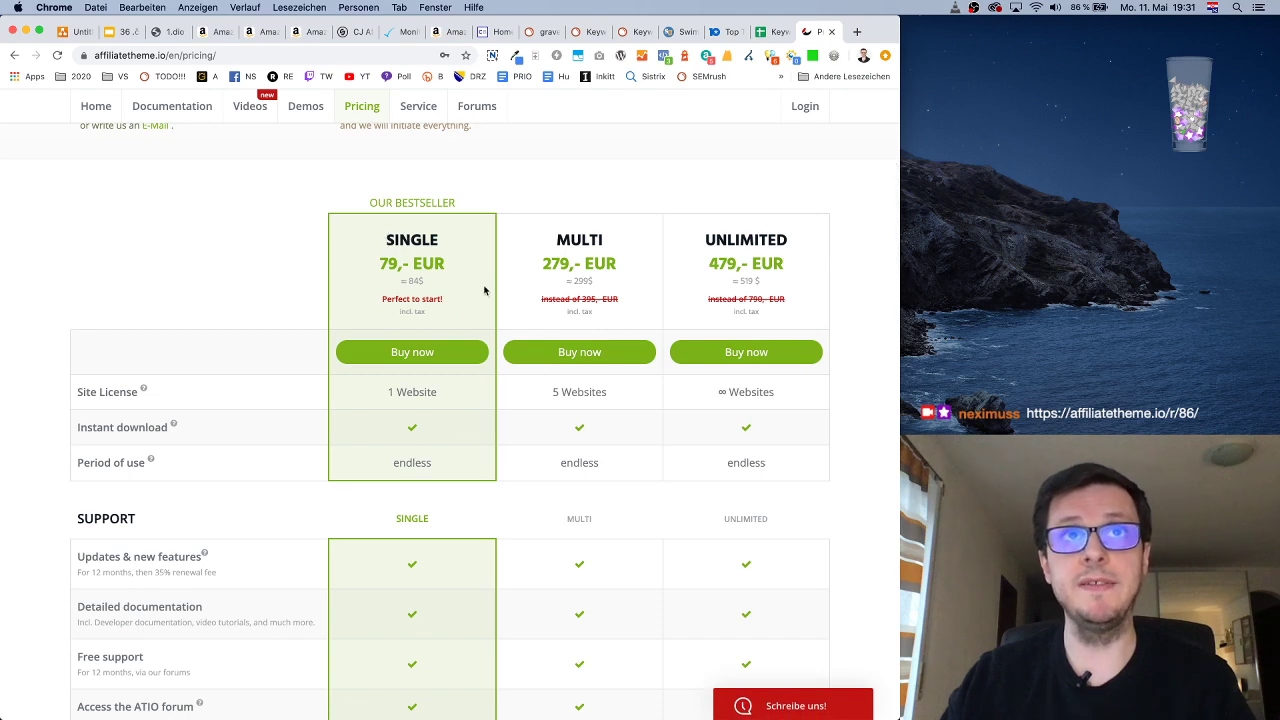
{"action": "left_click", "coordinate": [396, 354]}
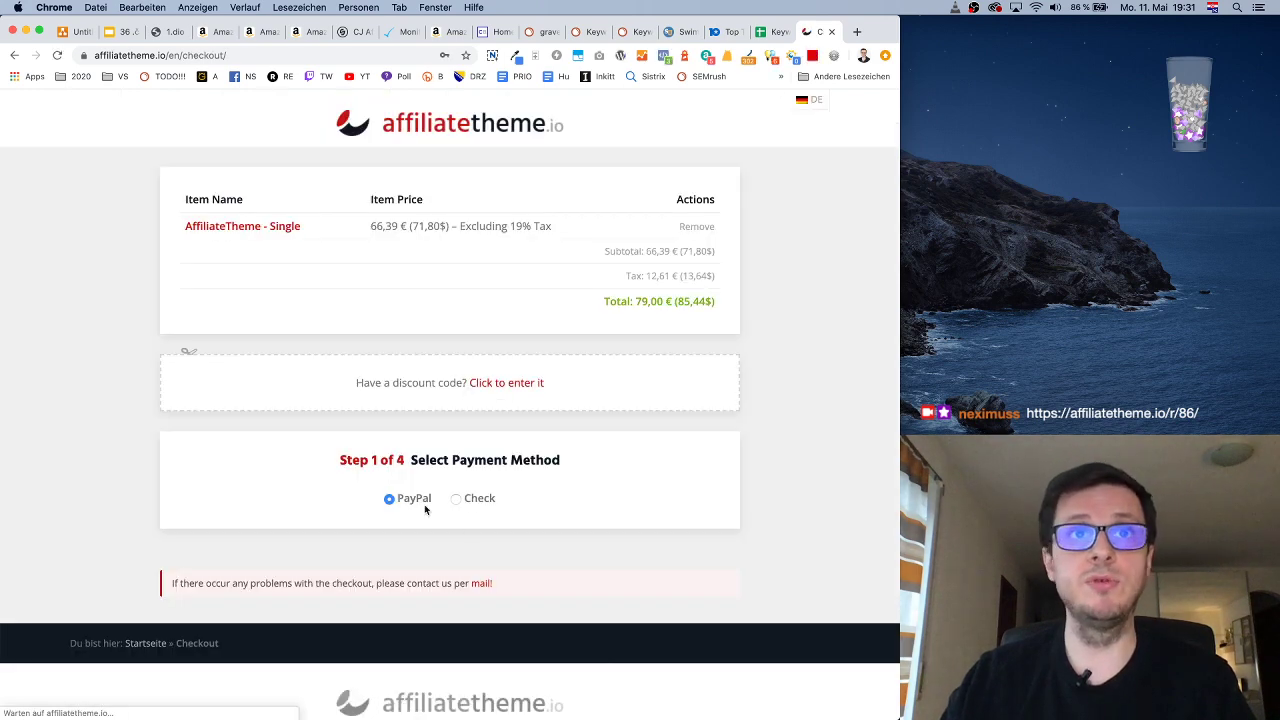
Apply the discount code VECERNJASKOLA to the AffiliateTheme - Single order and check the discount line
{"action": "left_click", "coordinate": [520, 386]}
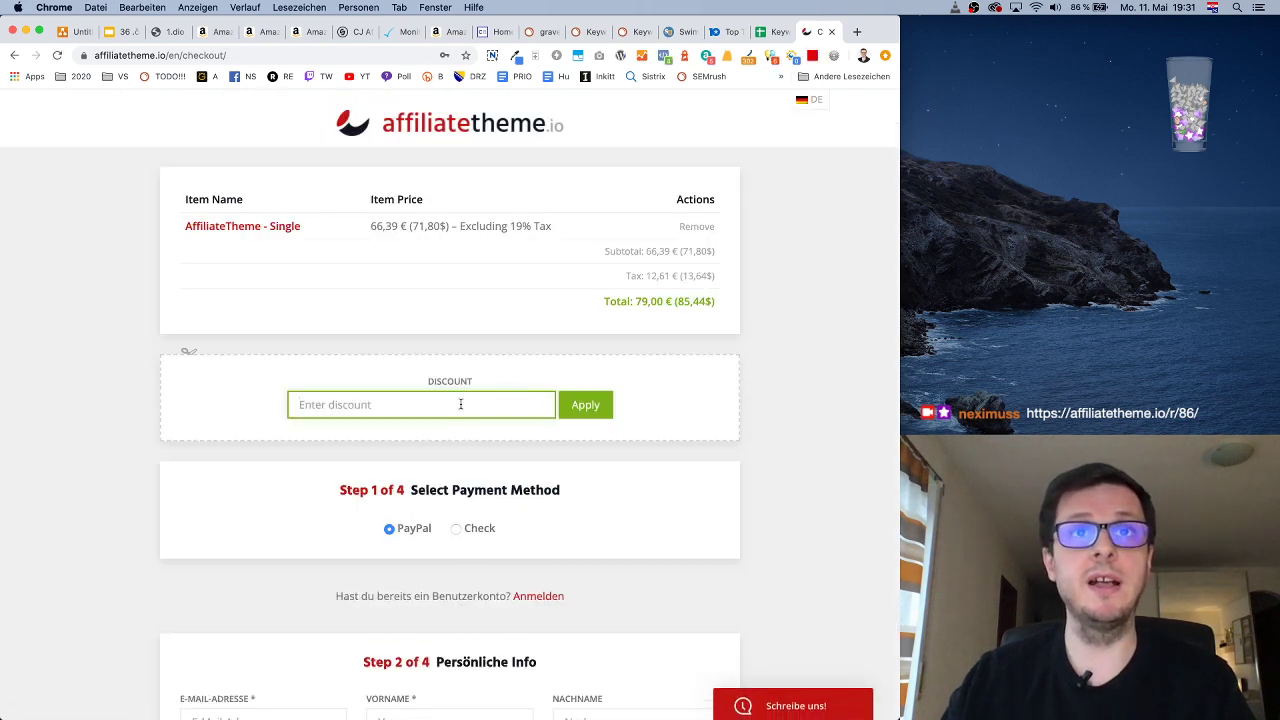
{"action": "type", "text": "VECERNJASKOLA"}
{"action": "left_click", "coordinate": [601, 406]}
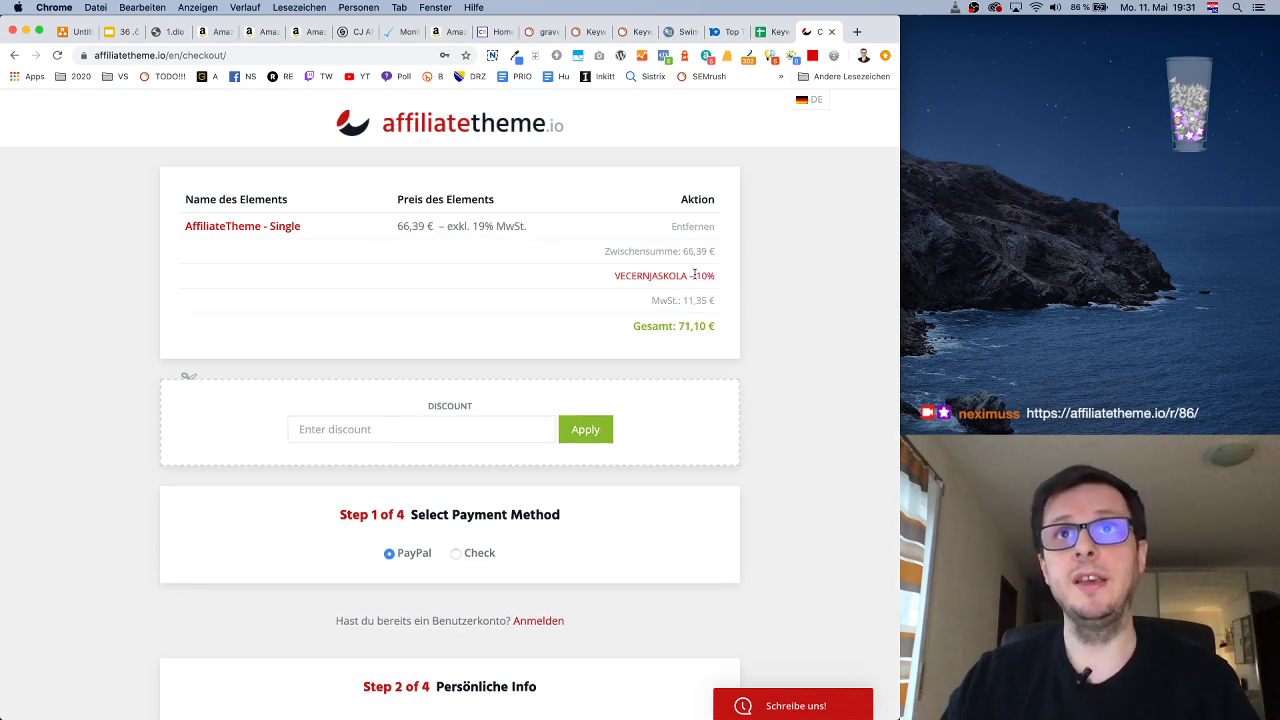
{"action": "left_click_drag", "start_coordinate": [680, 276], "coordinate": [711, 273]}
{"action": "left_click", "coordinate": [815, 304]}
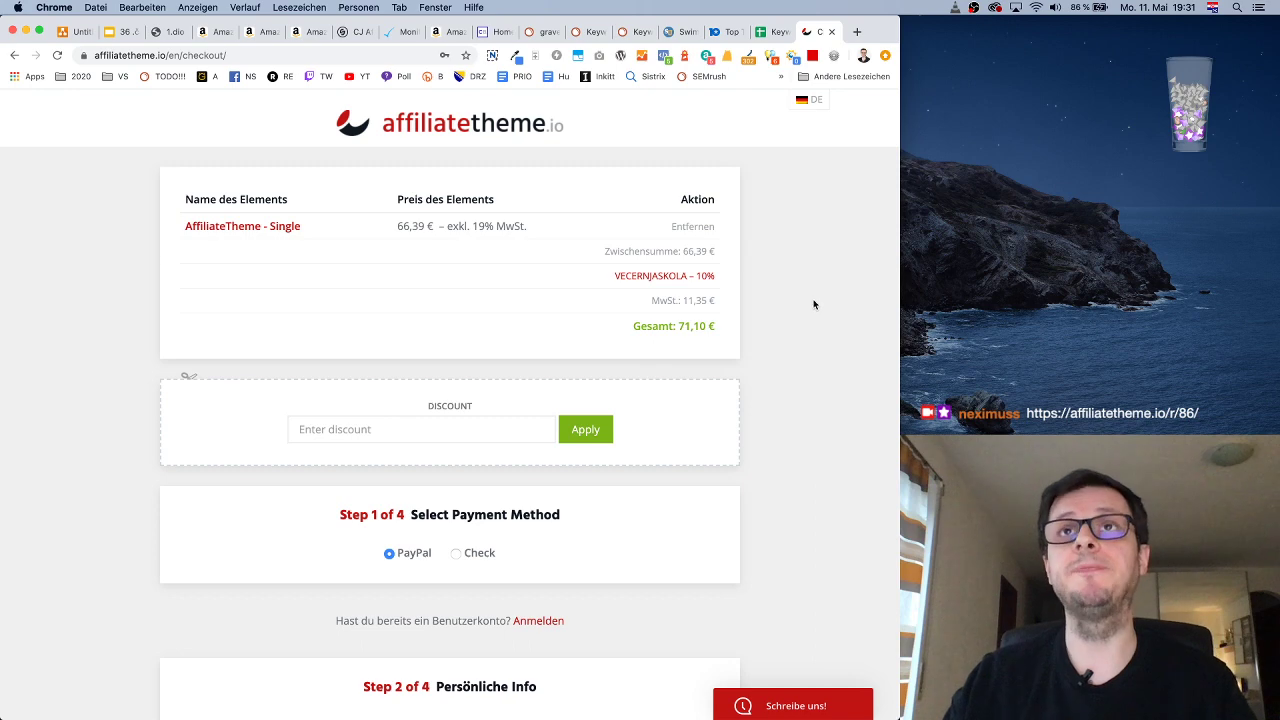
Switch the checkout page to the German version of the site
{"action": "left_click", "coordinate": [809, 102]}
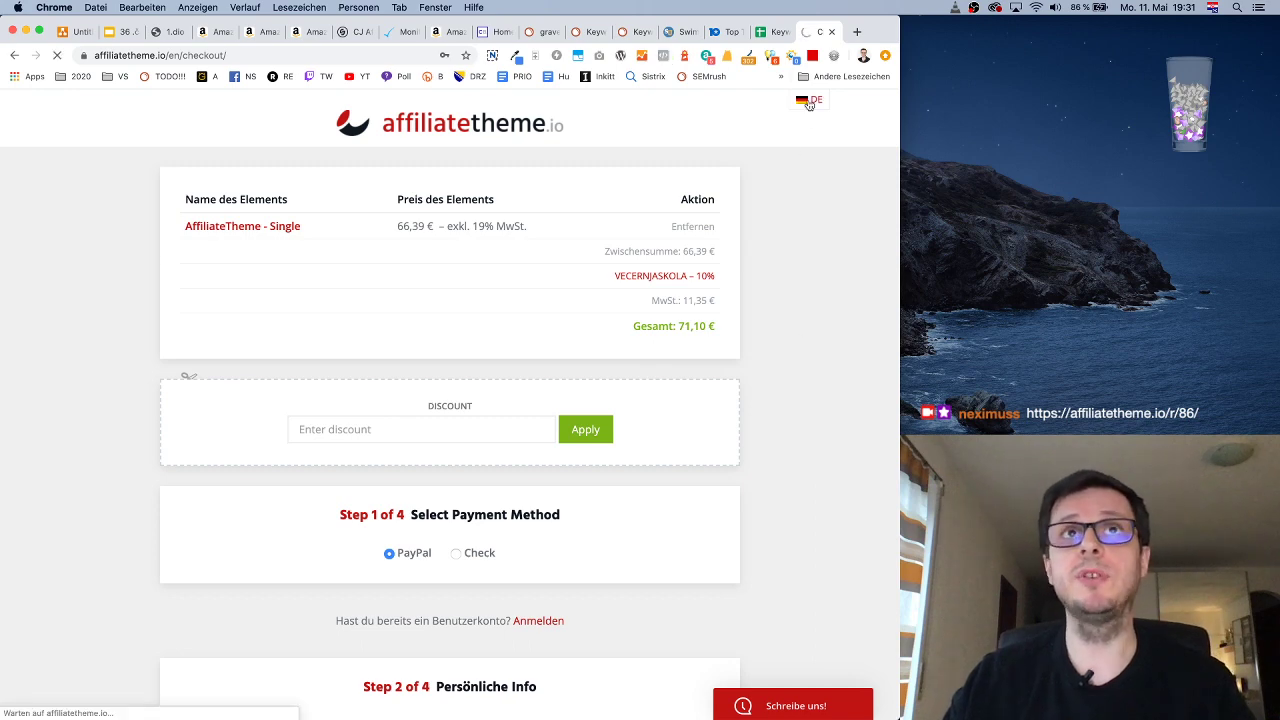